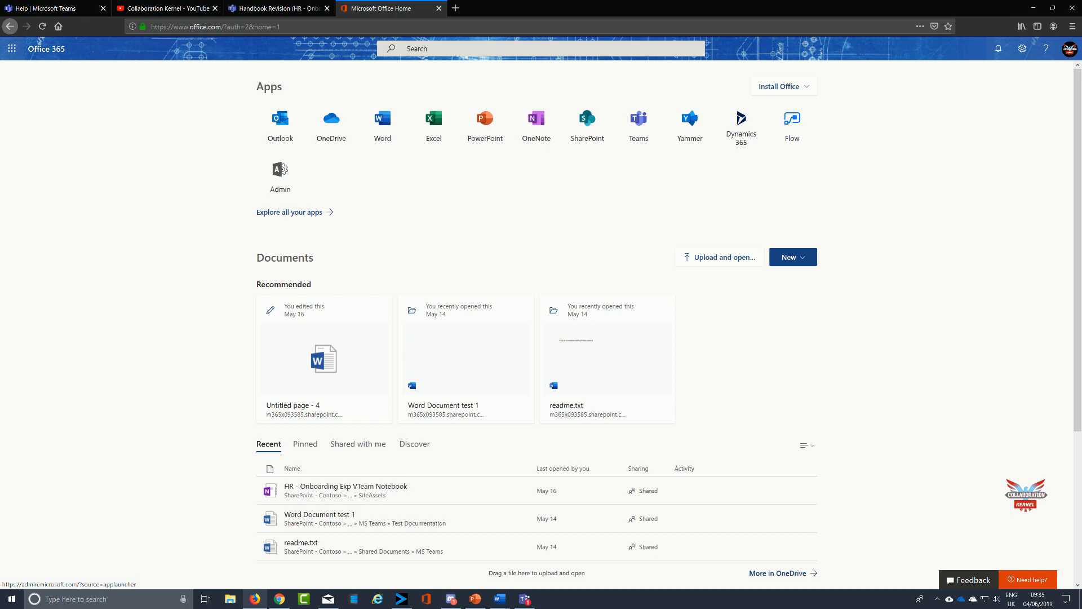
Open the Microsoft 365 admin center and, from its full navigation, open the Compliance admin center.
click(11, 49)
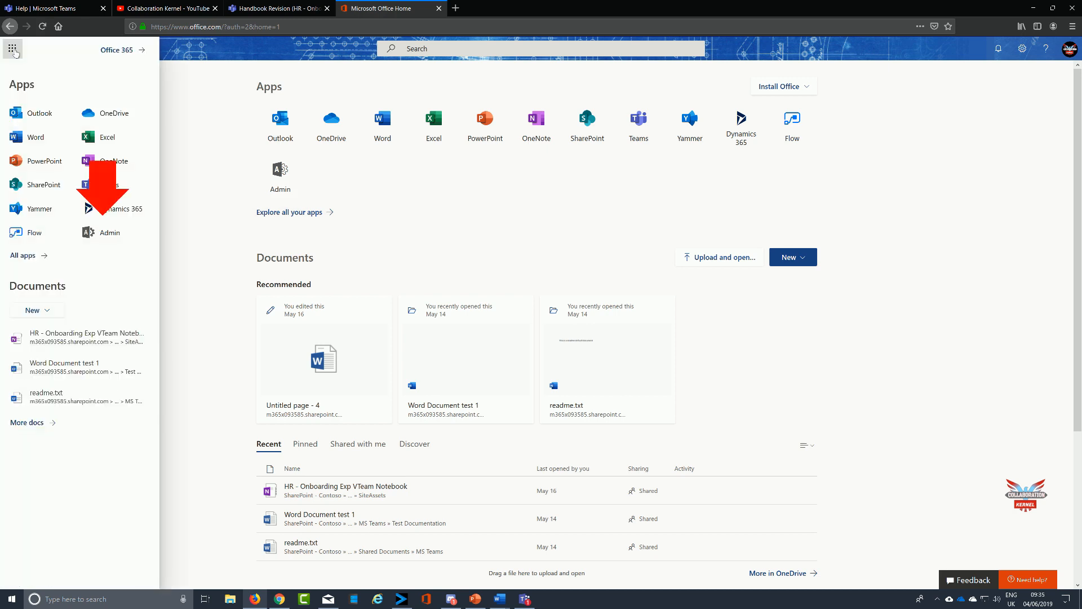
click(98, 237)
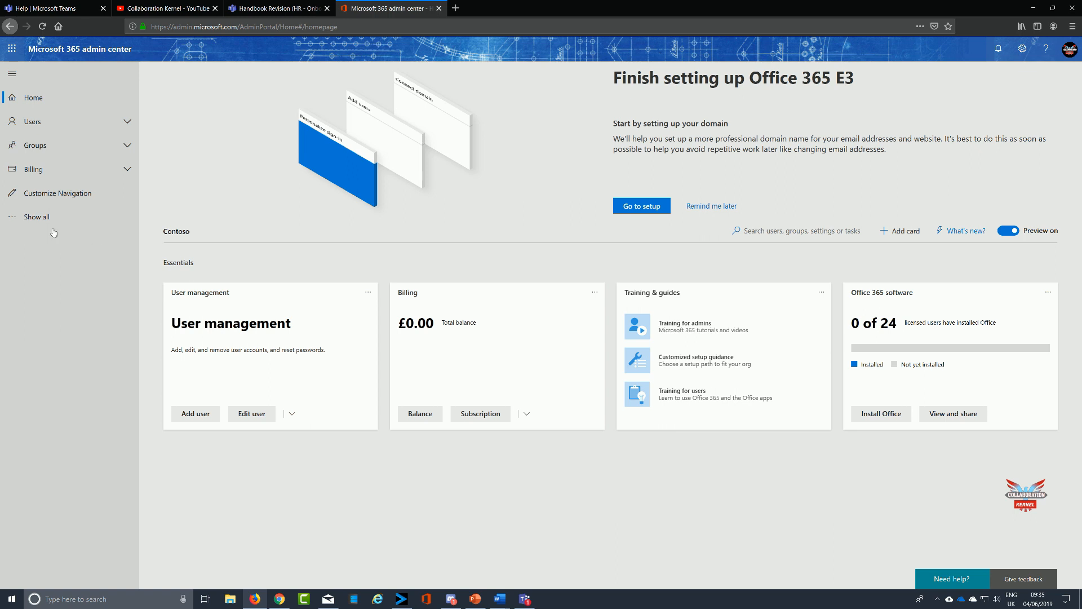
click(11, 220)
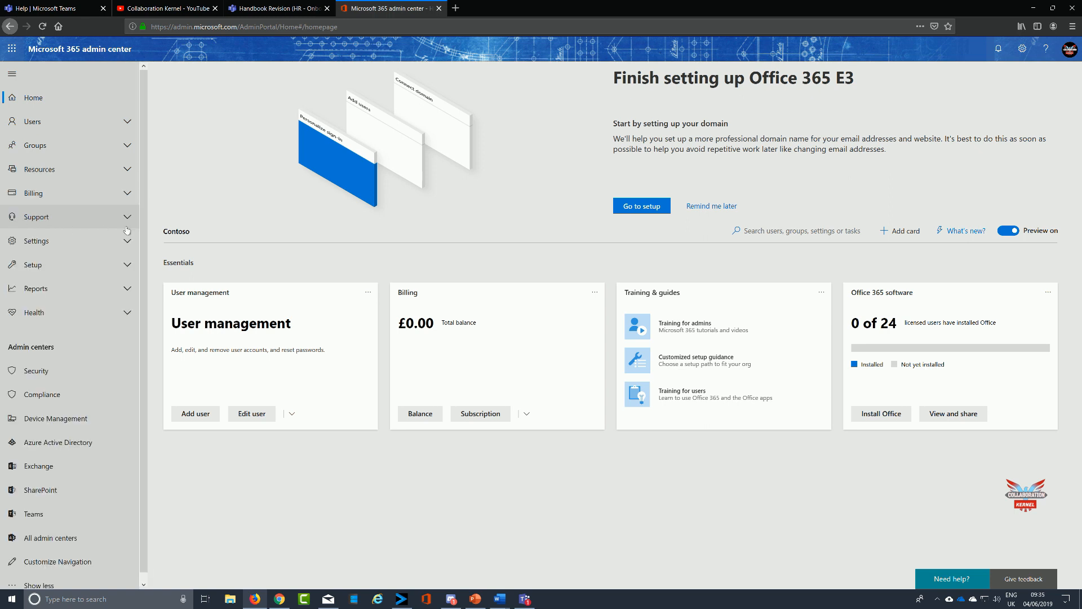
scroll(110, 242, down, 1)
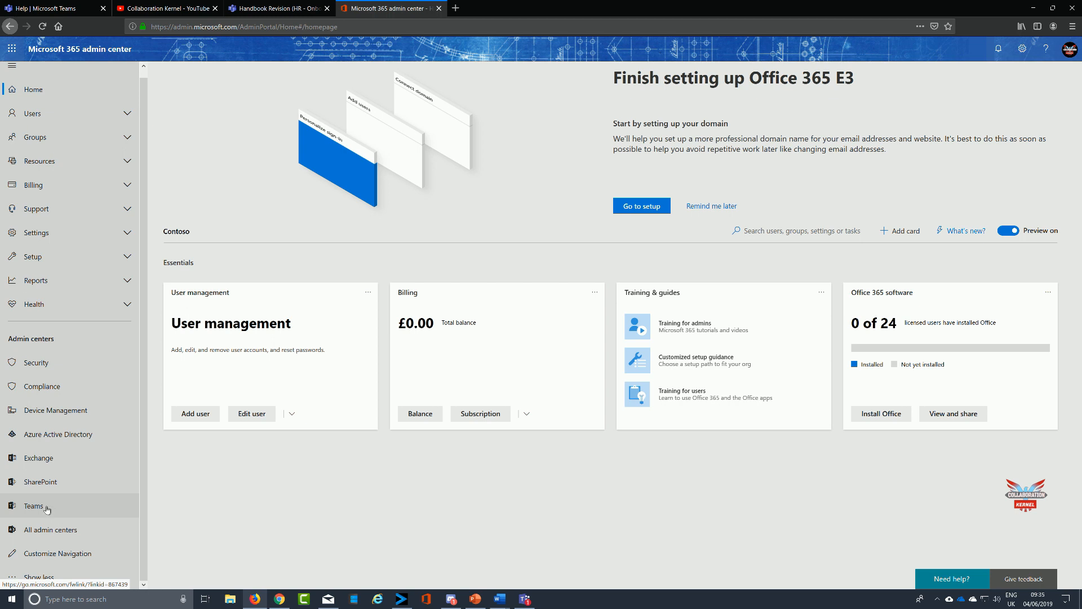
click(51, 389)
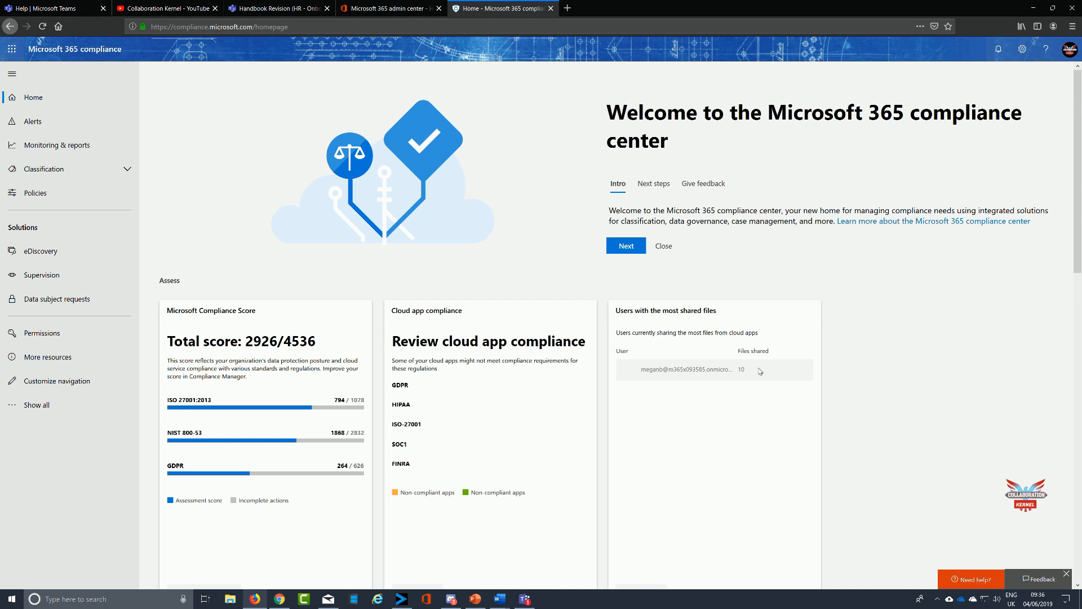
Open Supervision, follow through to the Office 365 Security & Compliance Center, and start creating a new supervision policy.
click(48, 277)
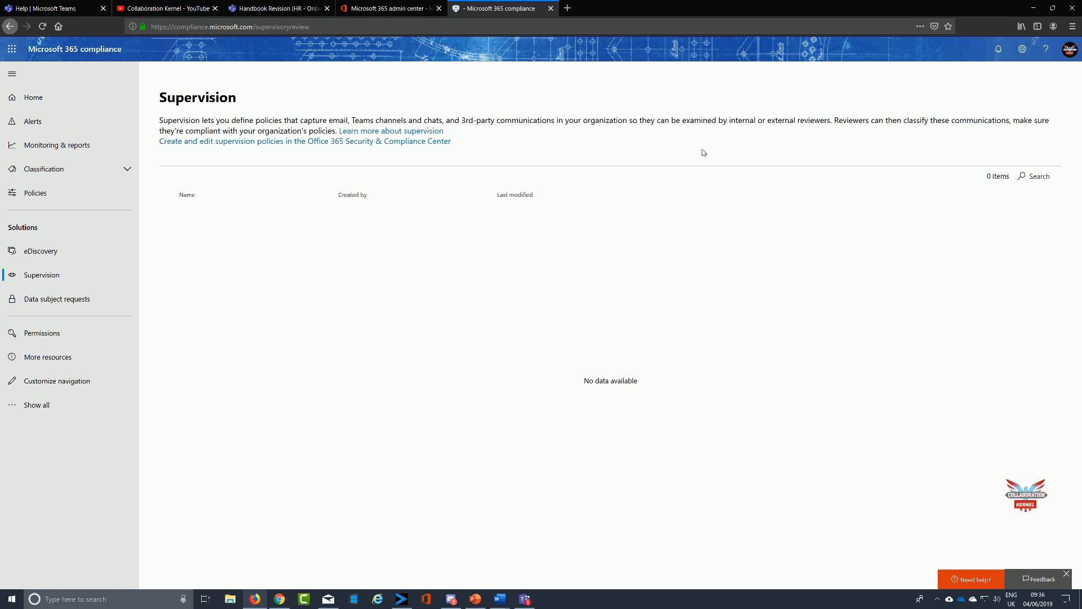
click(378, 142)
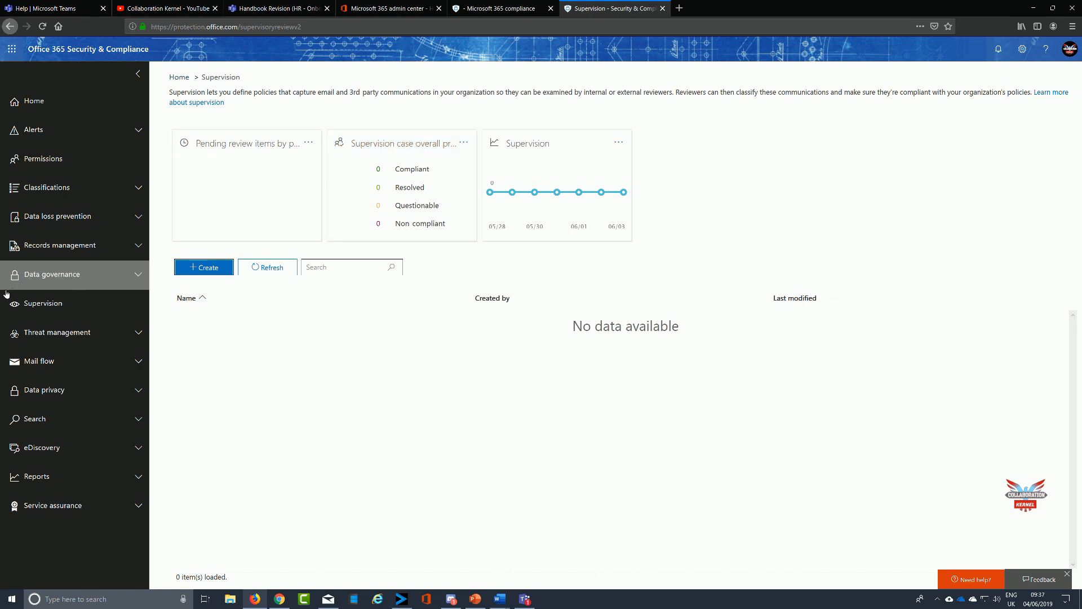
click(199, 272)
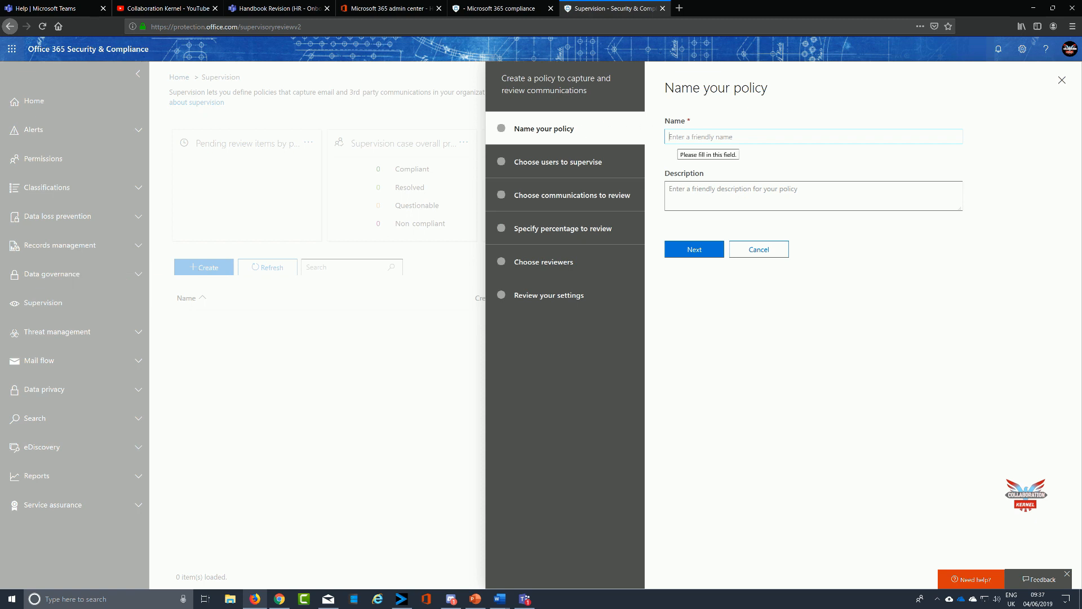
Name the policy "Foul Language" with description "A policy to monitor foul and inappropriate language in the enterprise" and continue.
text(Foul Language)
click(699, 191)
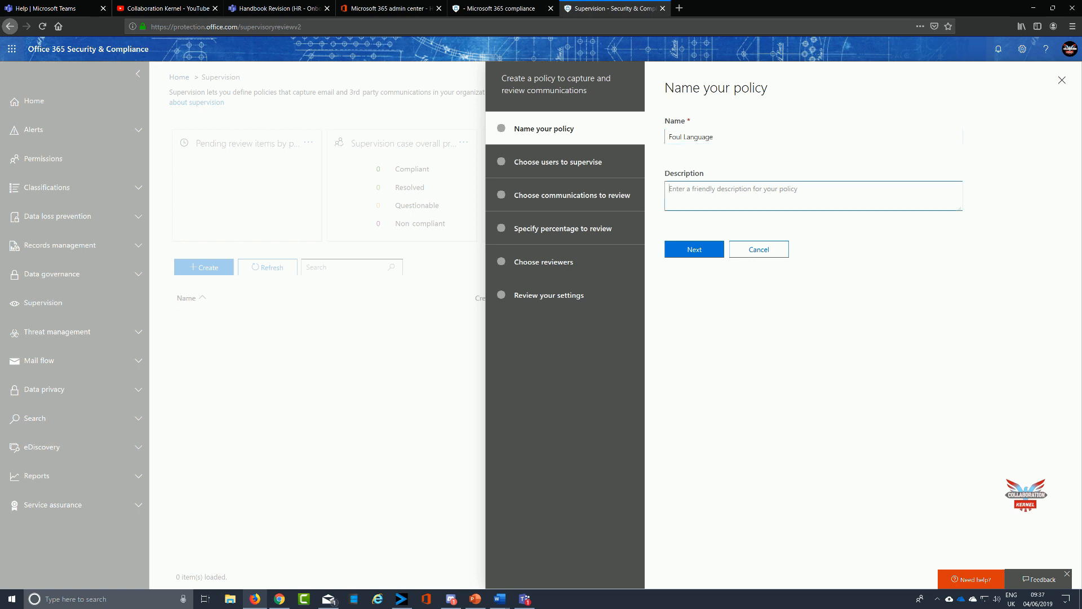
text(A policy to monito foul and inappropriate language in the en)
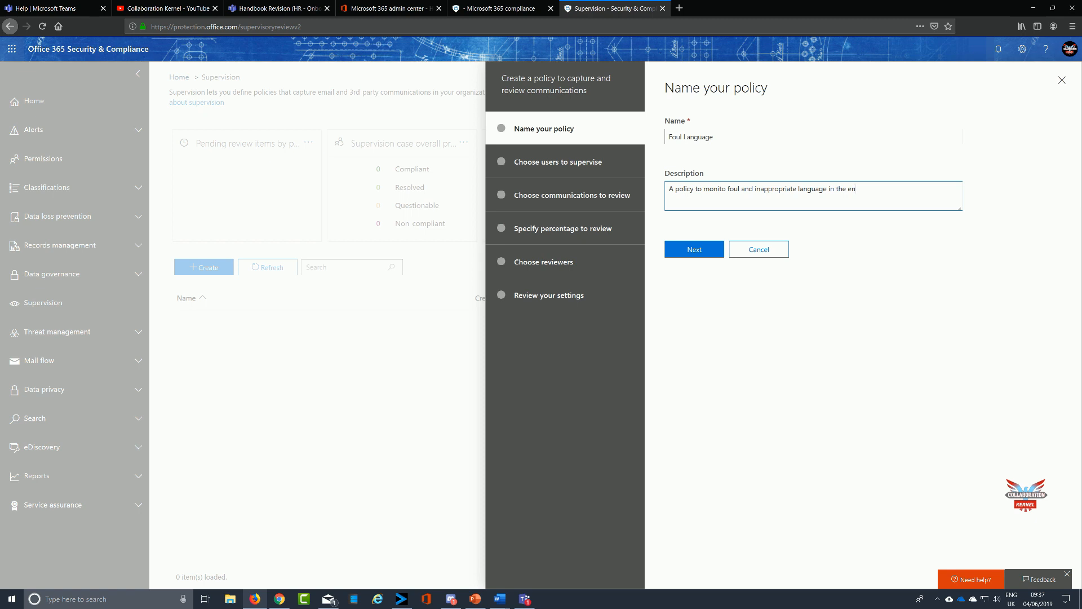
text(terprise)
text(r)
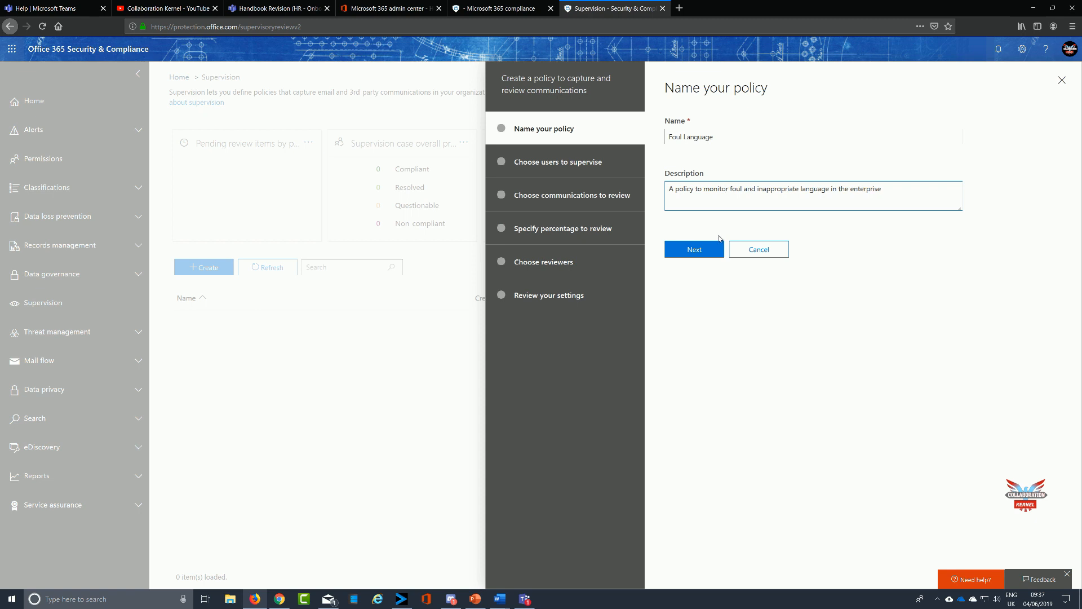
click(695, 252)
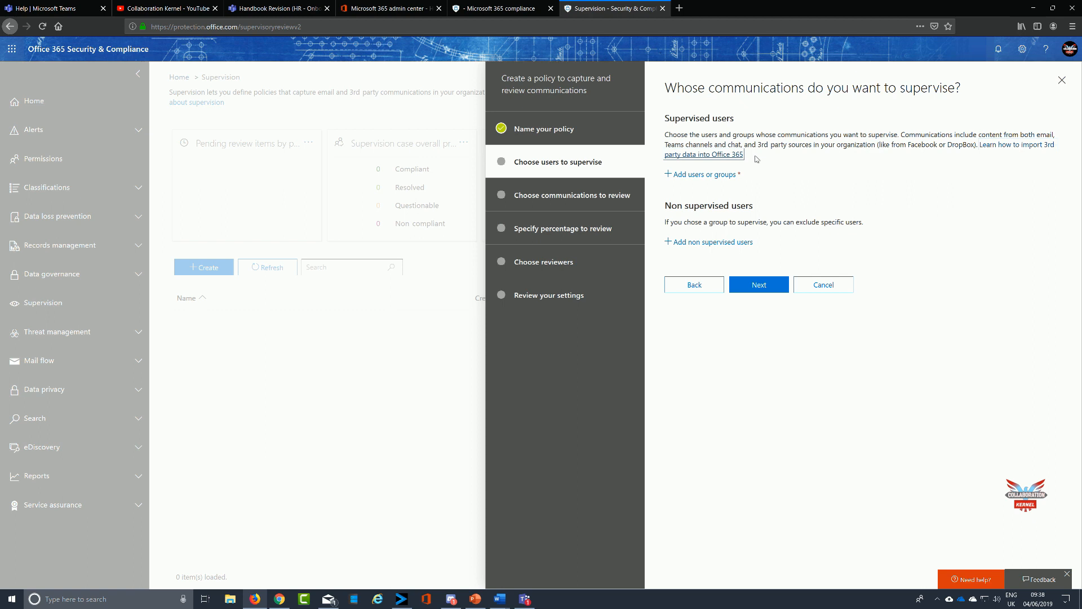
Add the Contoso Sales group as the only supervised users of the policy.
click(667, 176)
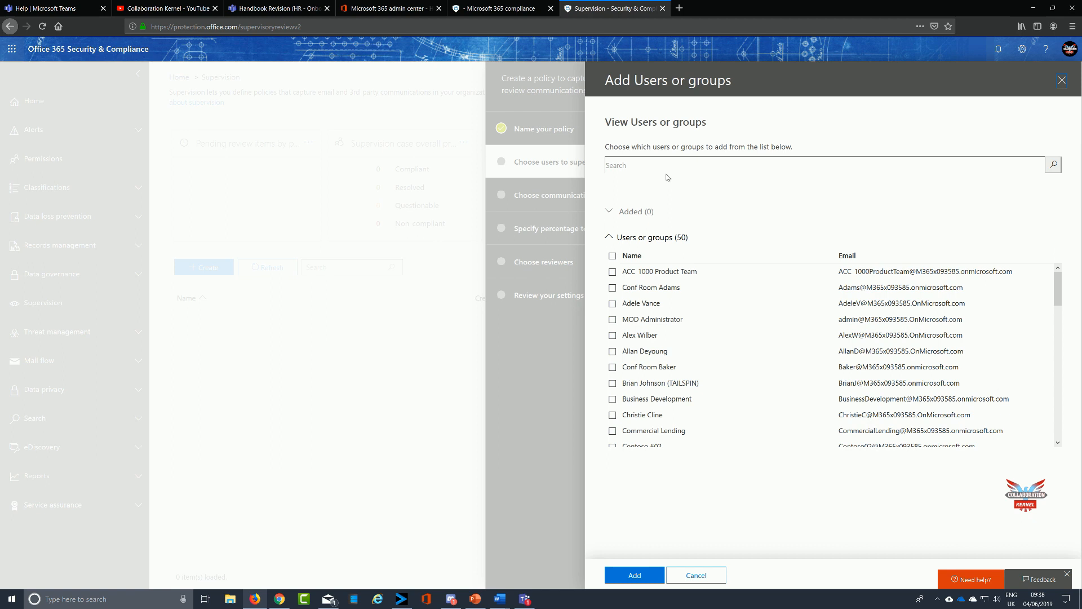
click(612, 272)
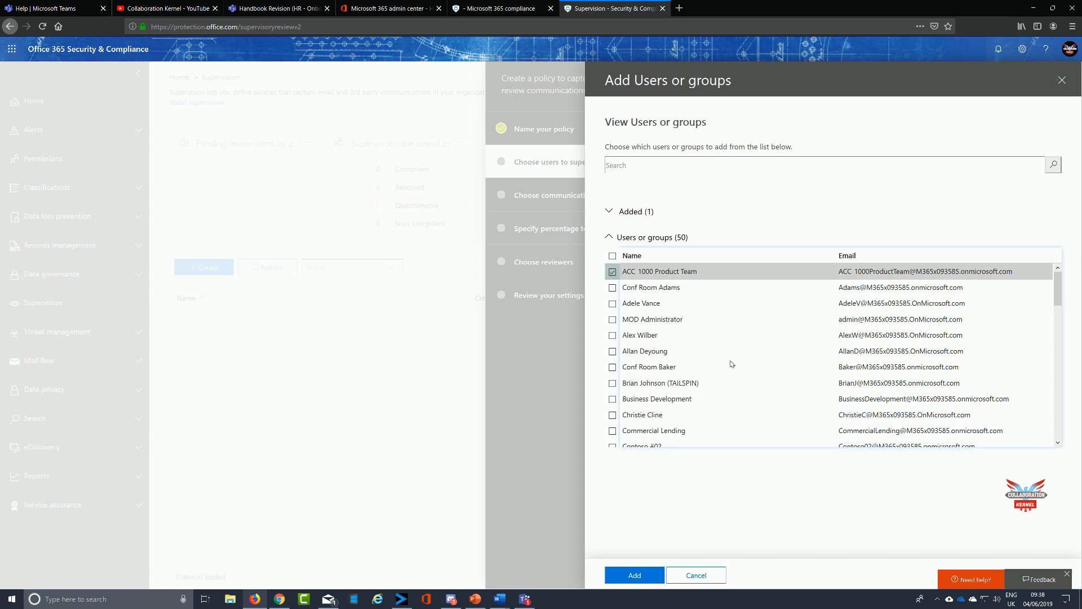
scroll(731, 364, down, 1)
click(613, 378)
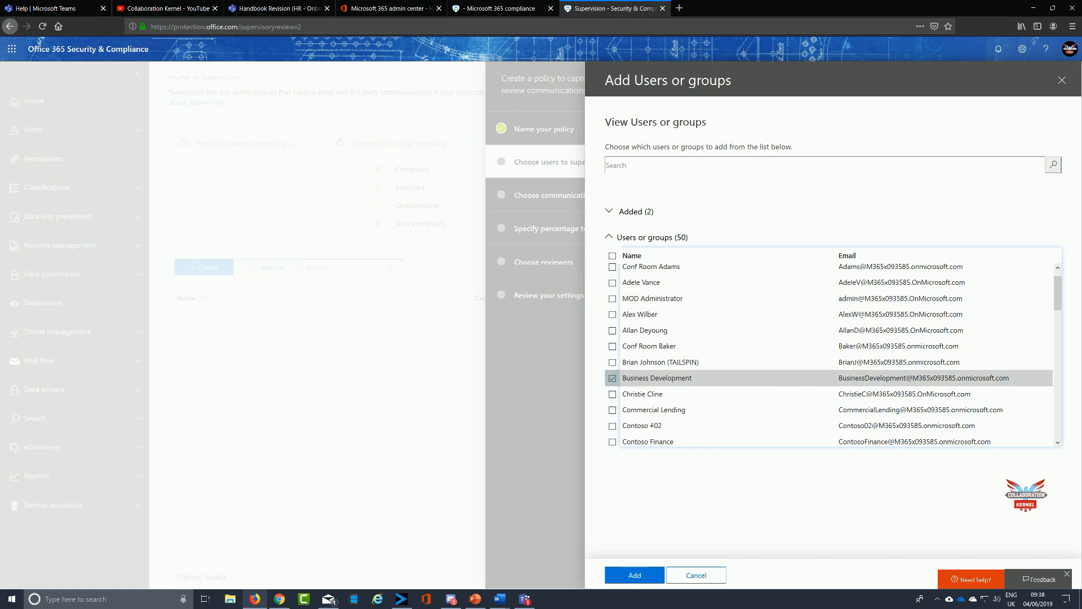
click(613, 410)
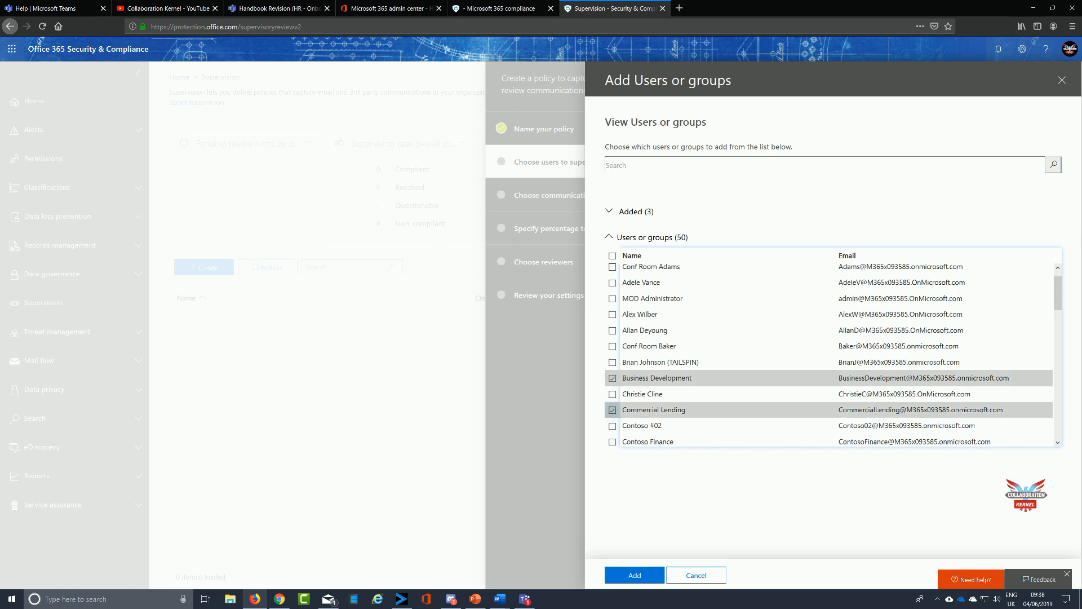
scroll(755, 400, down, 2)
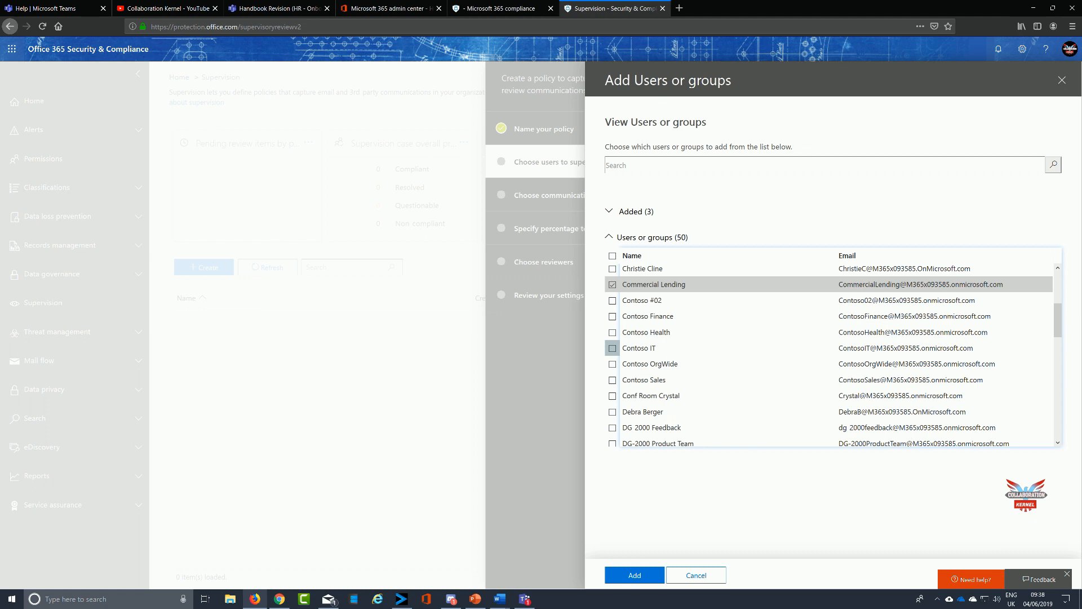
click(612, 365)
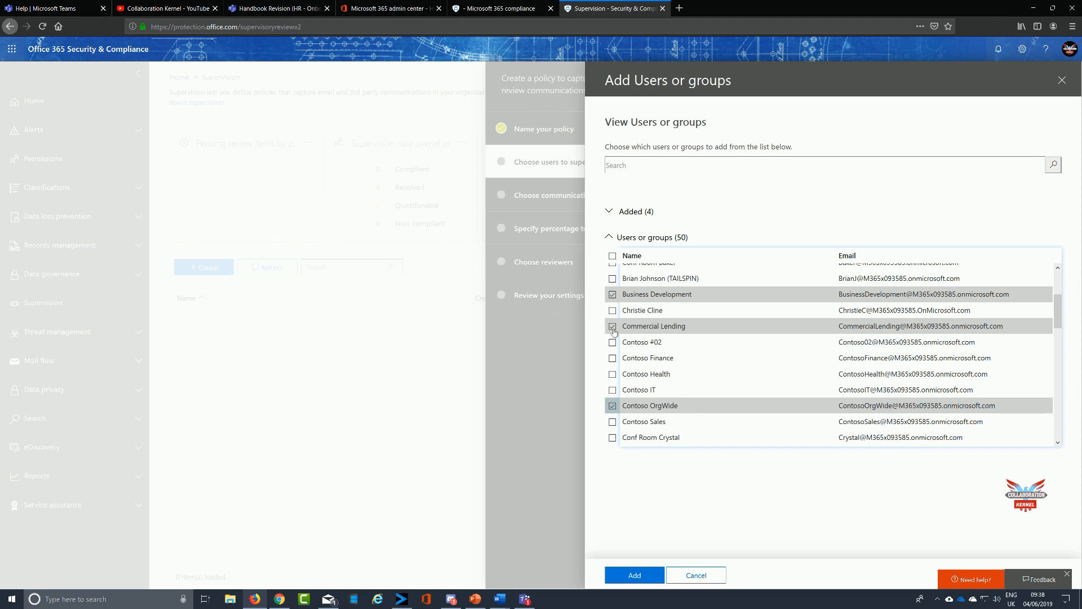
click(612, 327)
click(611, 294)
scroll(727, 353, up, 3)
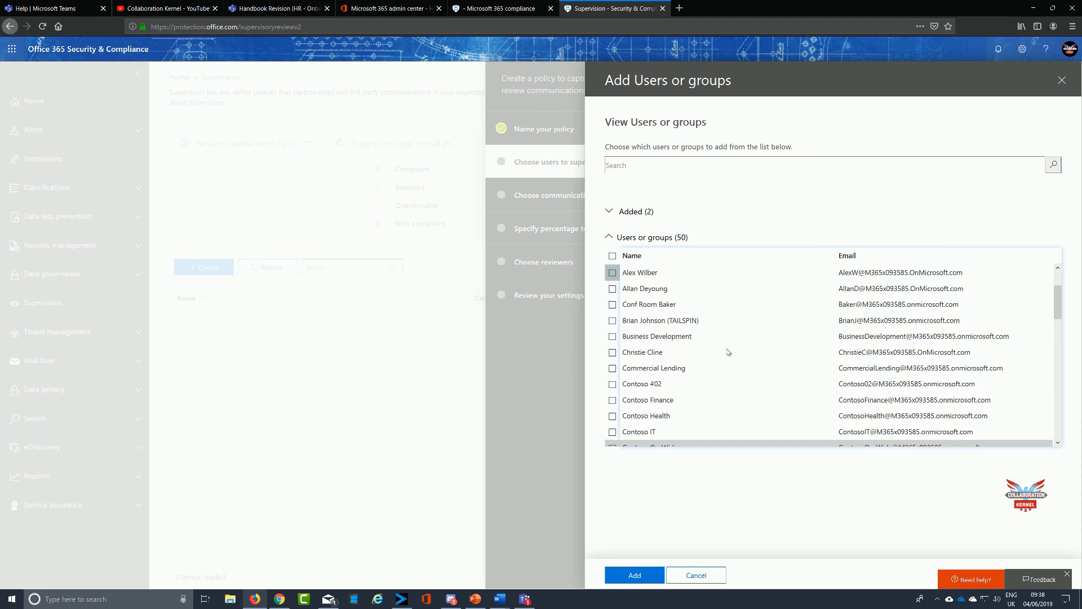
scroll(728, 352, down, 3)
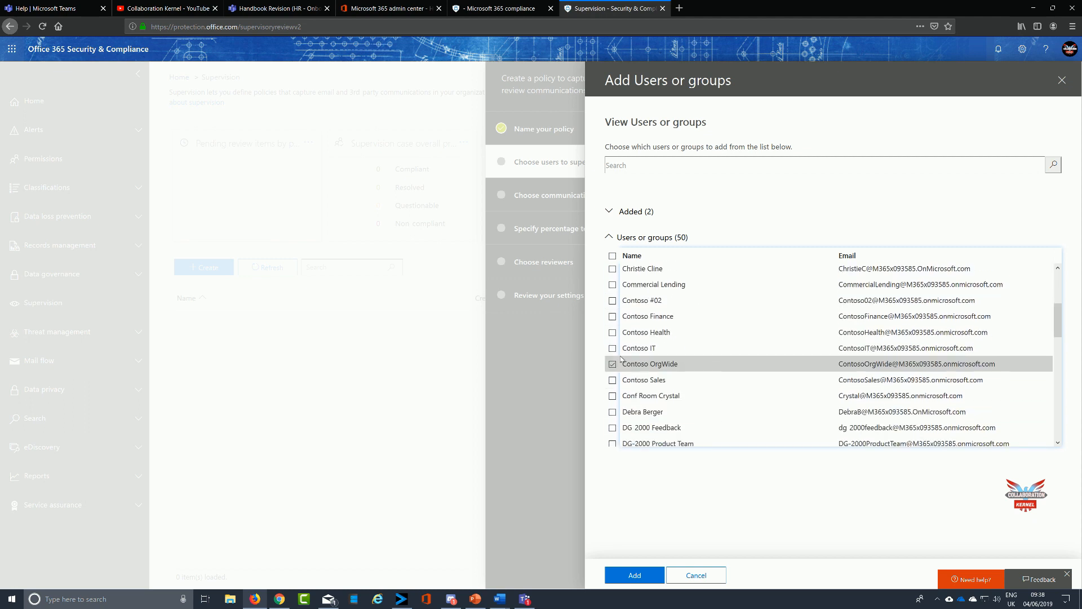
click(612, 363)
click(612, 379)
scroll(761, 384, up, 3)
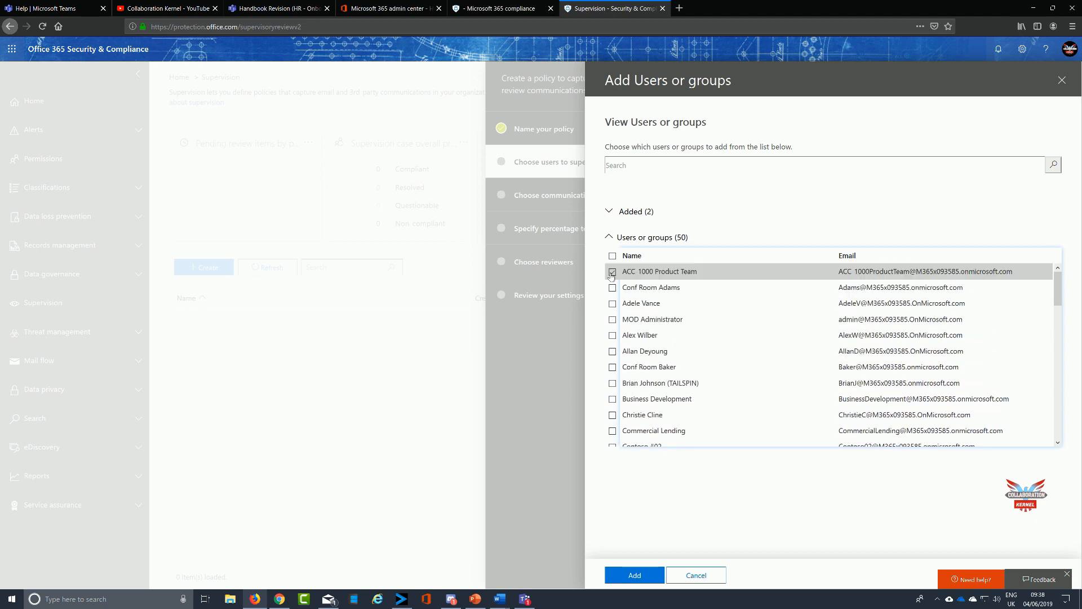
click(768, 274)
scroll(774, 291, down, 5)
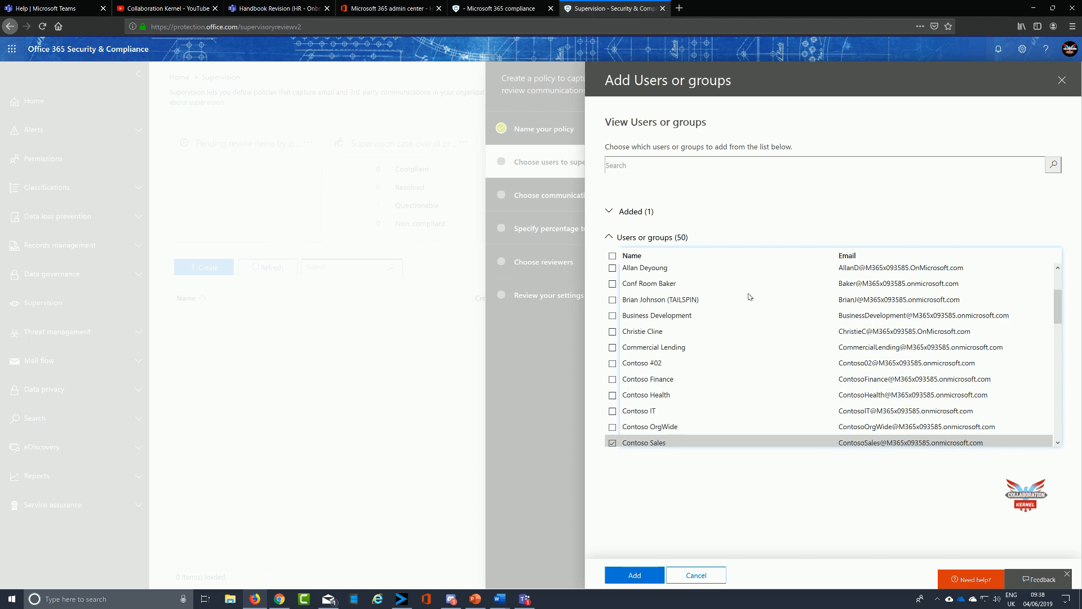
scroll(749, 297, down, 3)
scroll(749, 297, up, 4)
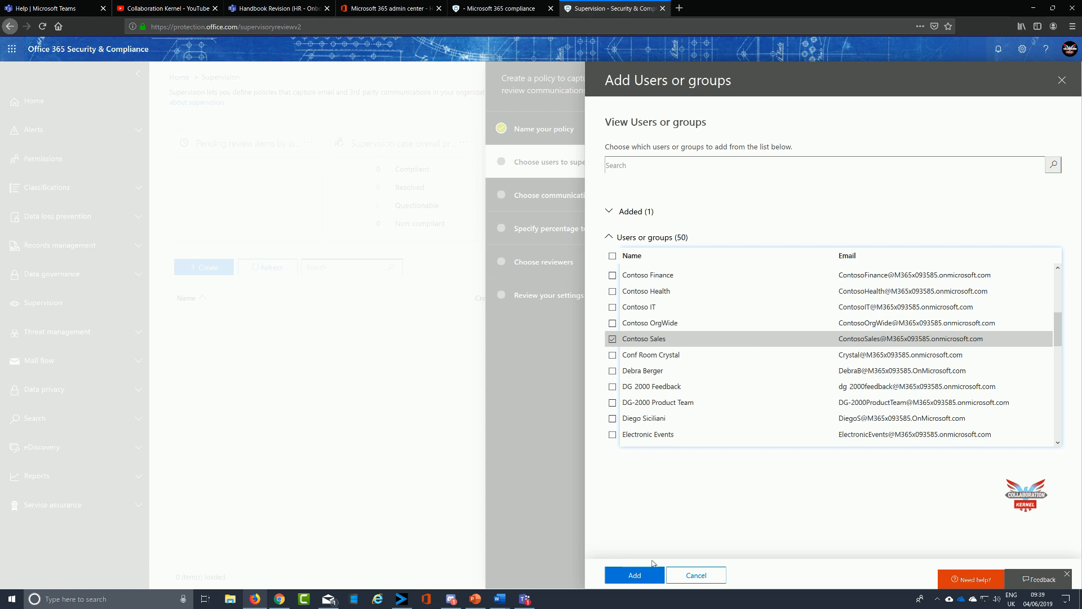
click(637, 576)
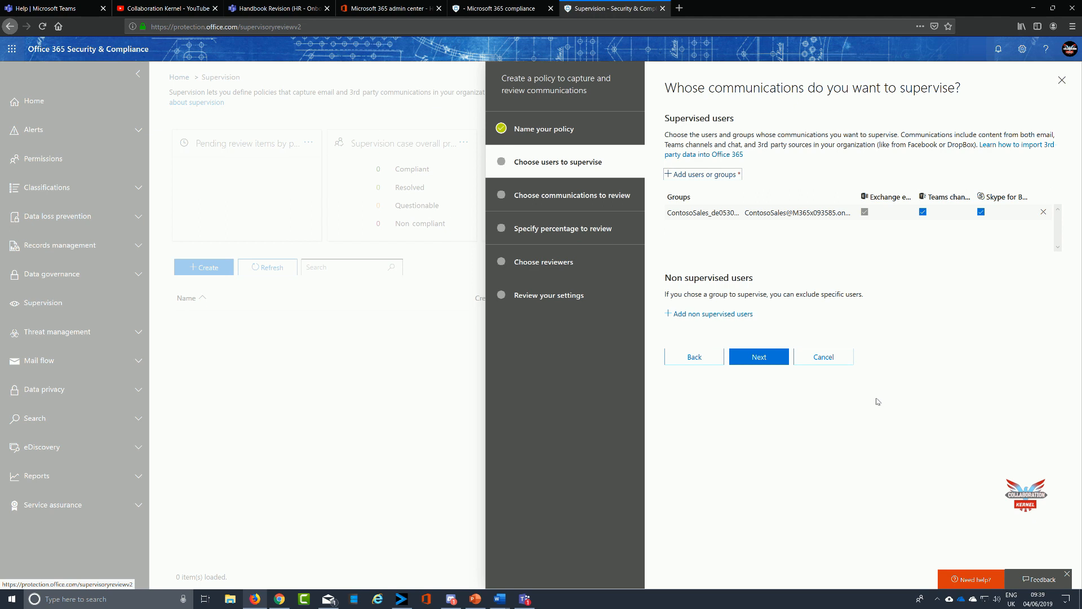
Try to toggle Exchange email supervision for the Contoso Sales group.
triple_click(866, 217)
click(866, 217)
Exclude Northwind Traders as a non-supervised user and continue to the communications page.
click(690, 311)
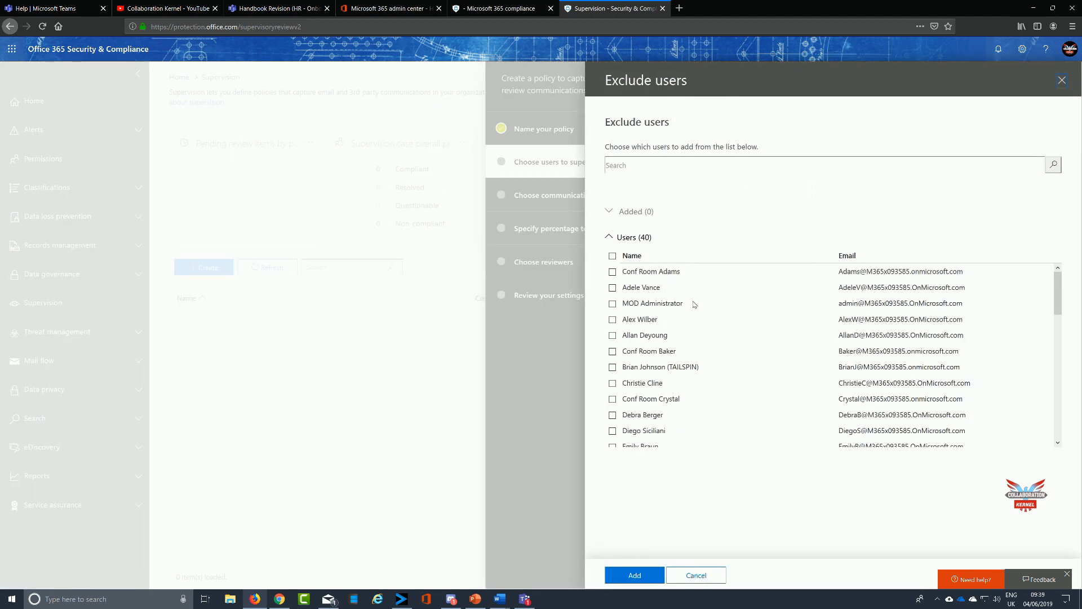
scroll(725, 336, down, 2)
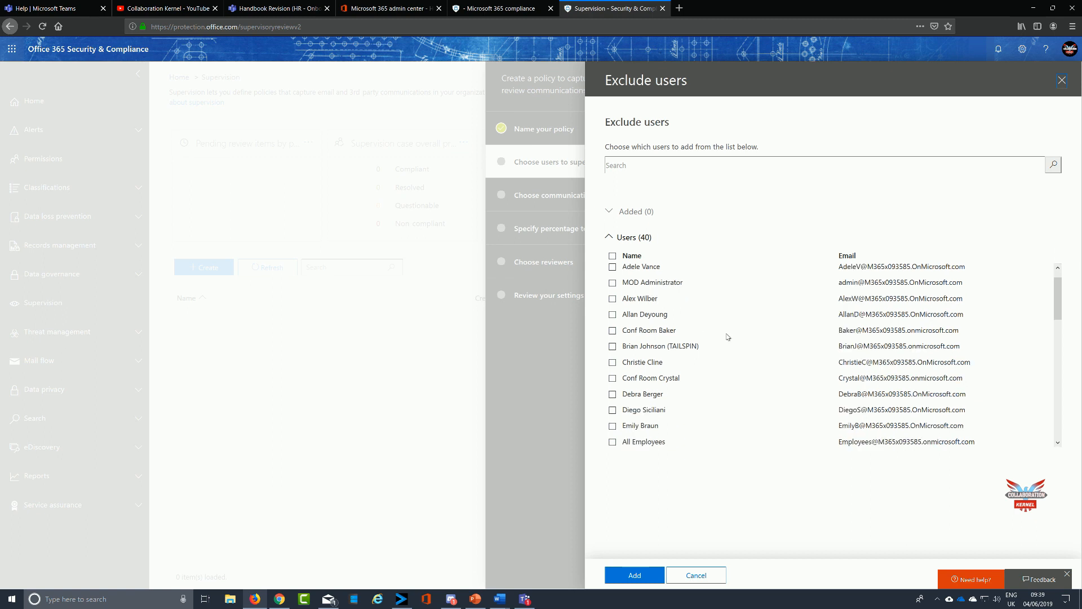
scroll(727, 336, down, 10)
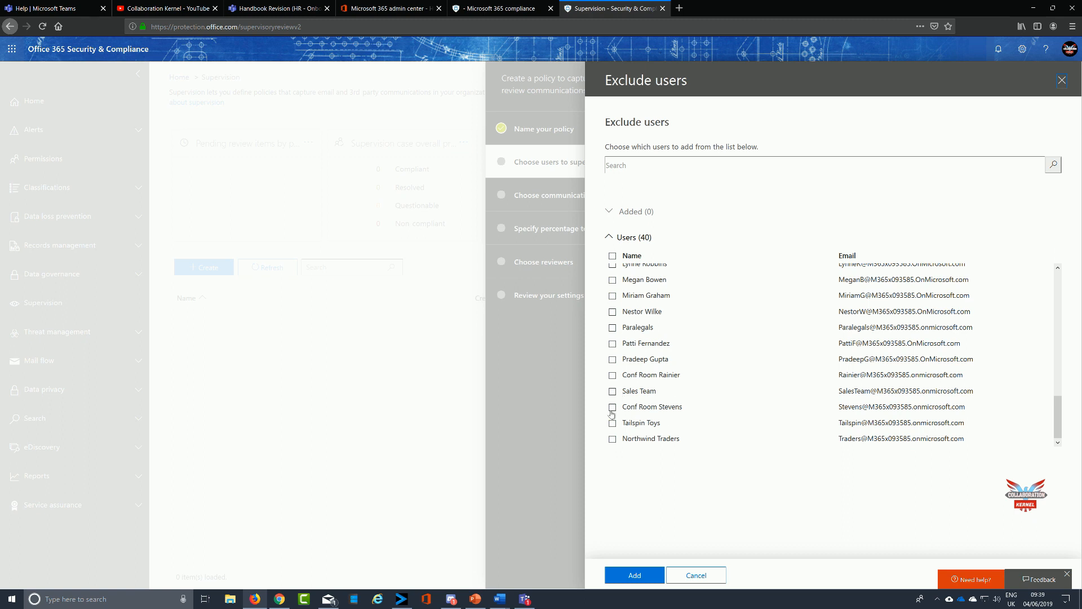
click(612, 438)
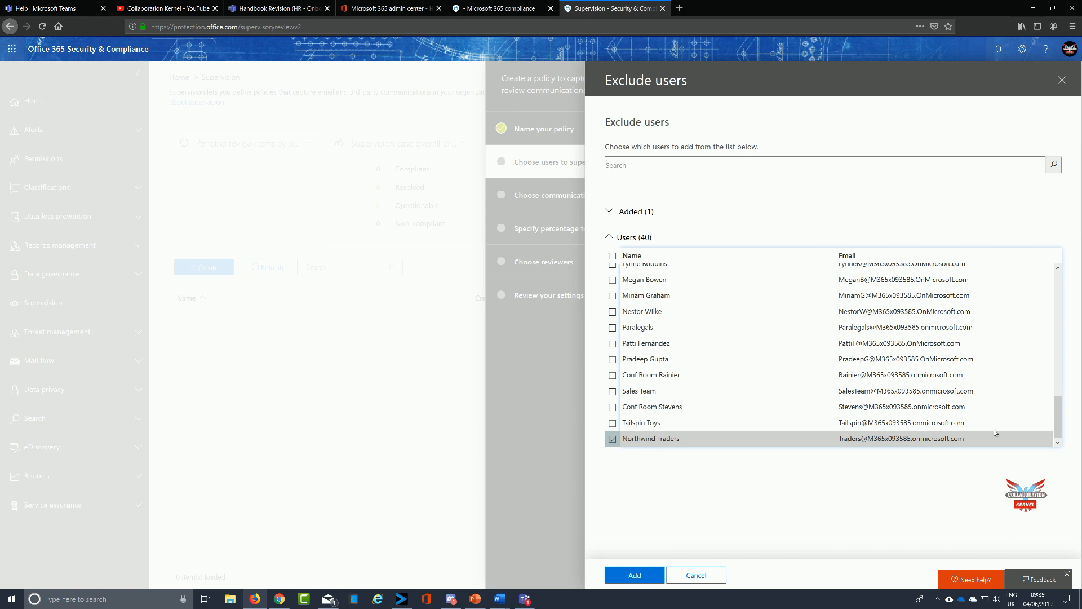
click(634, 574)
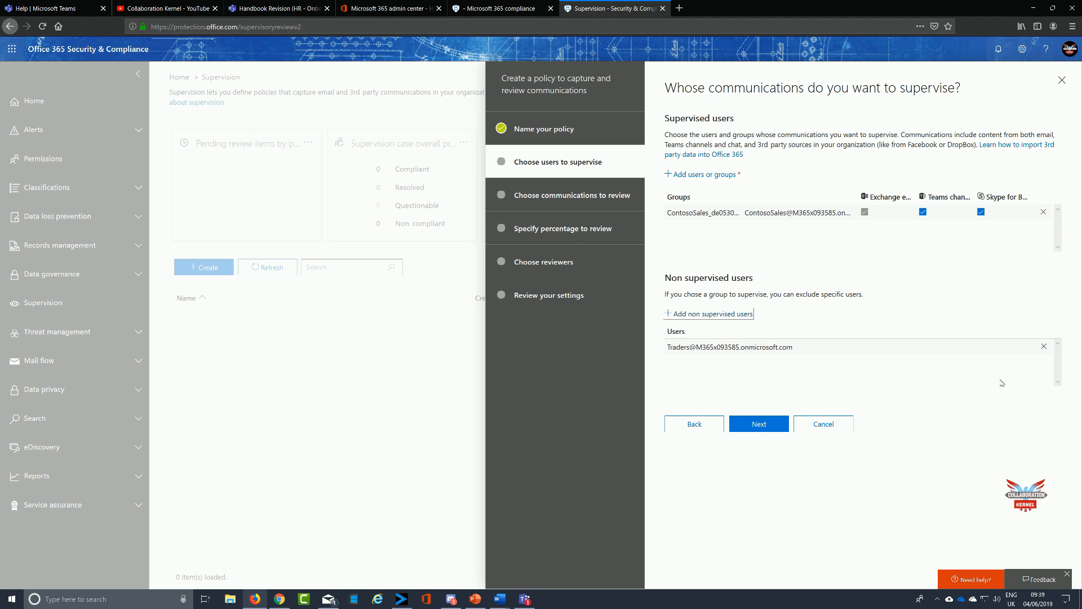
click(768, 424)
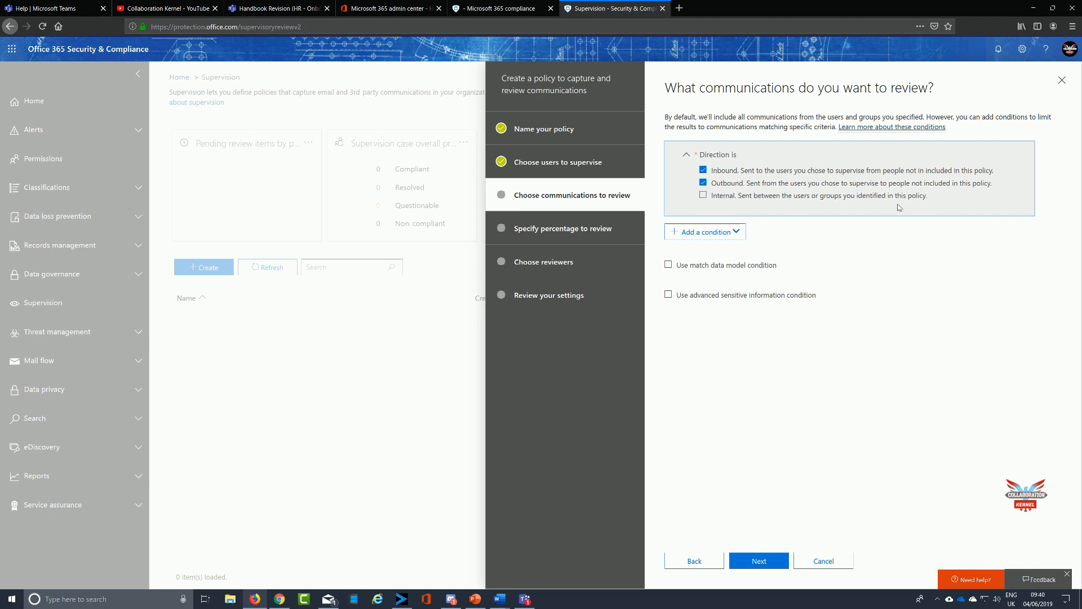
Include internal communications and add a "Message contains any of these words" condition with the words widget dongle.
click(703, 196)
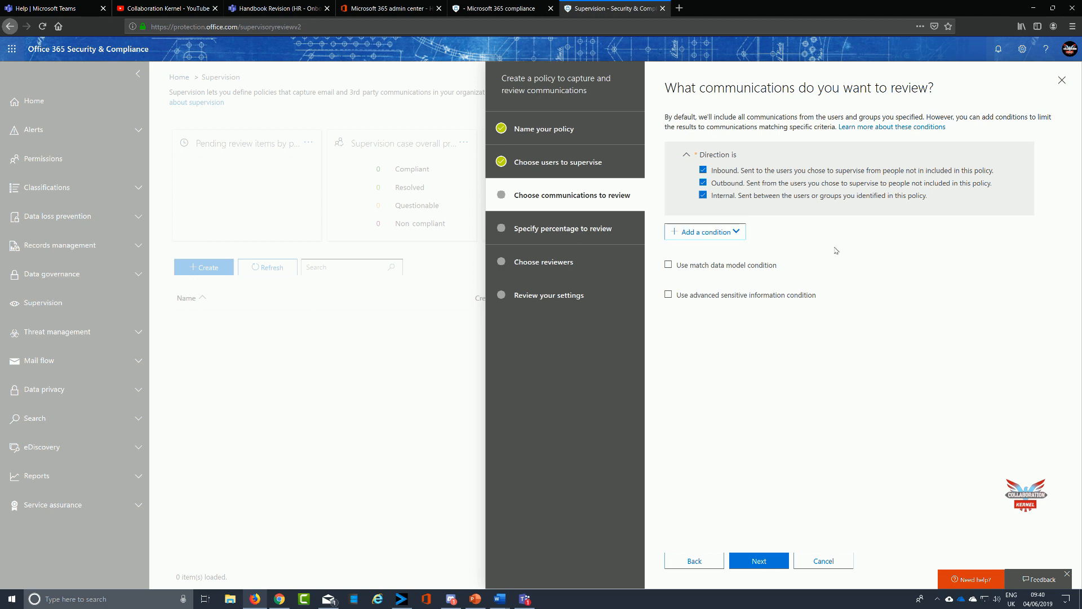
click(675, 236)
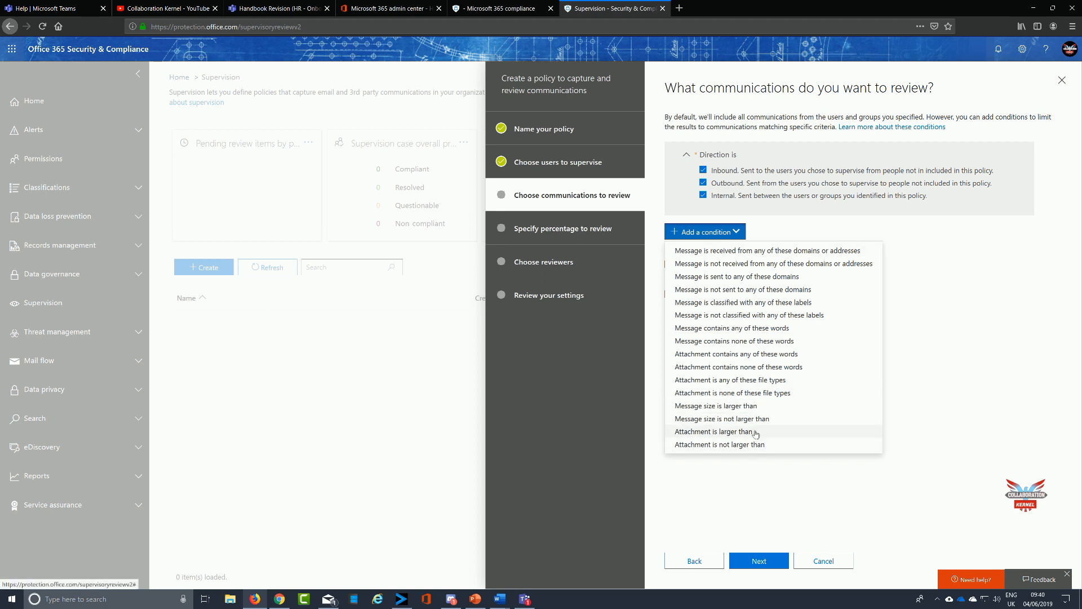
click(758, 331)
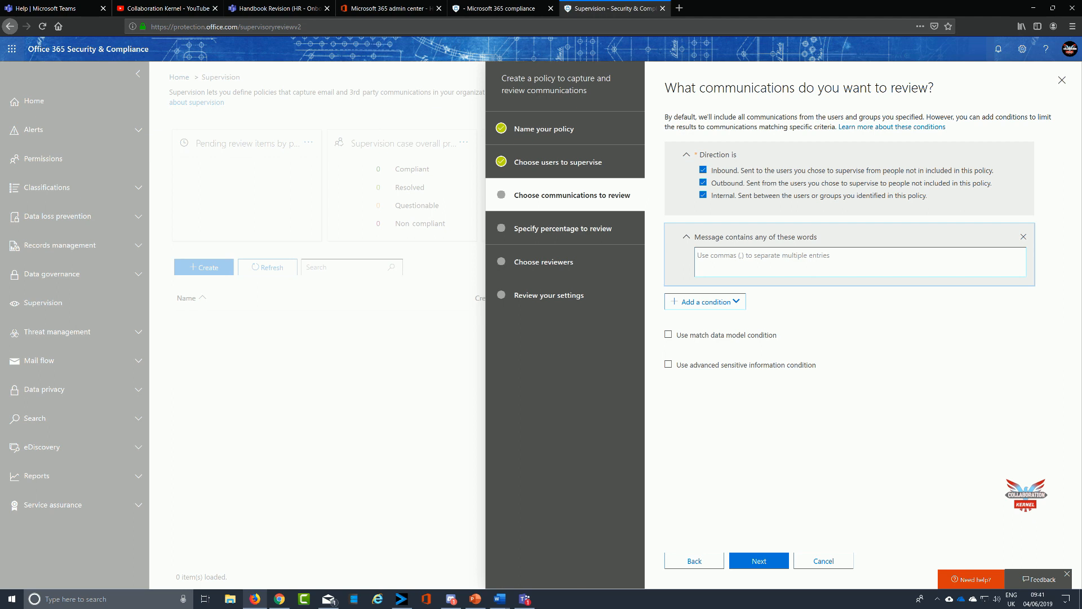
text(widget dongle)
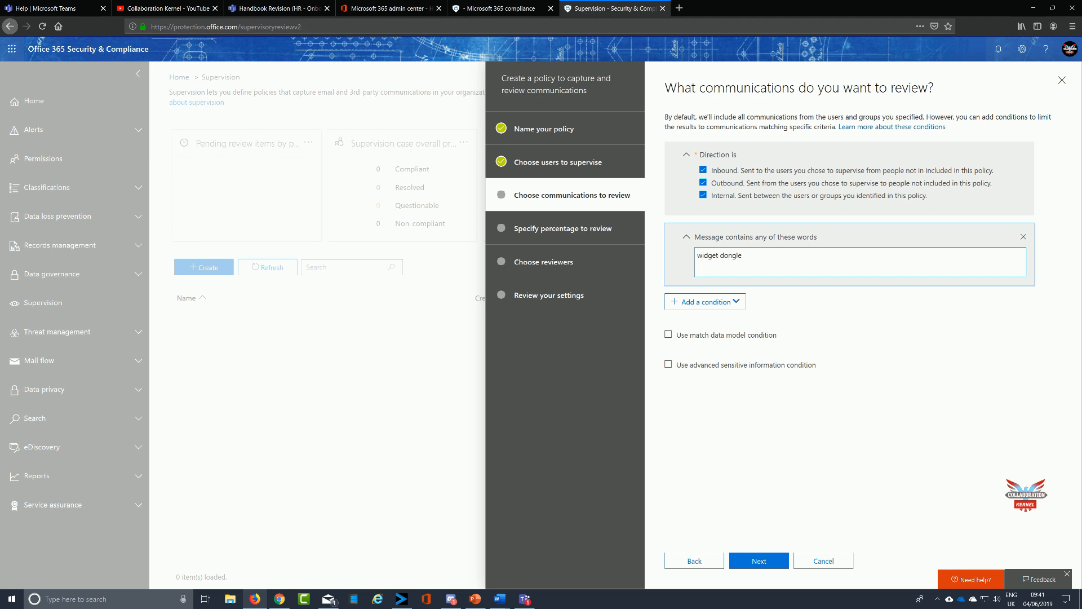
Open the condition list without adding another condition and continue to the review percentage page.
click(893, 315)
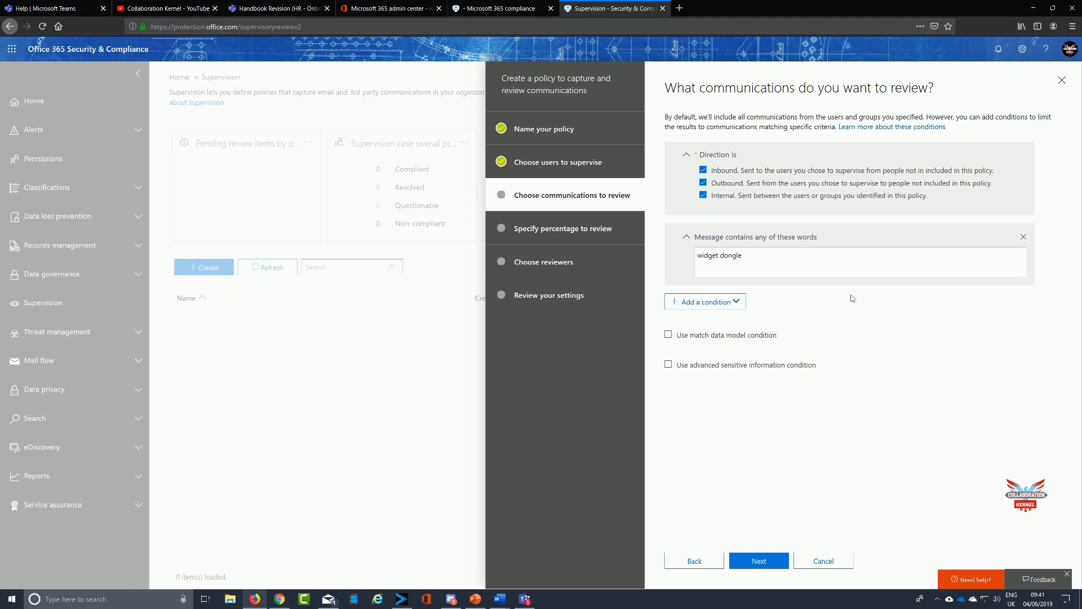
click(705, 302)
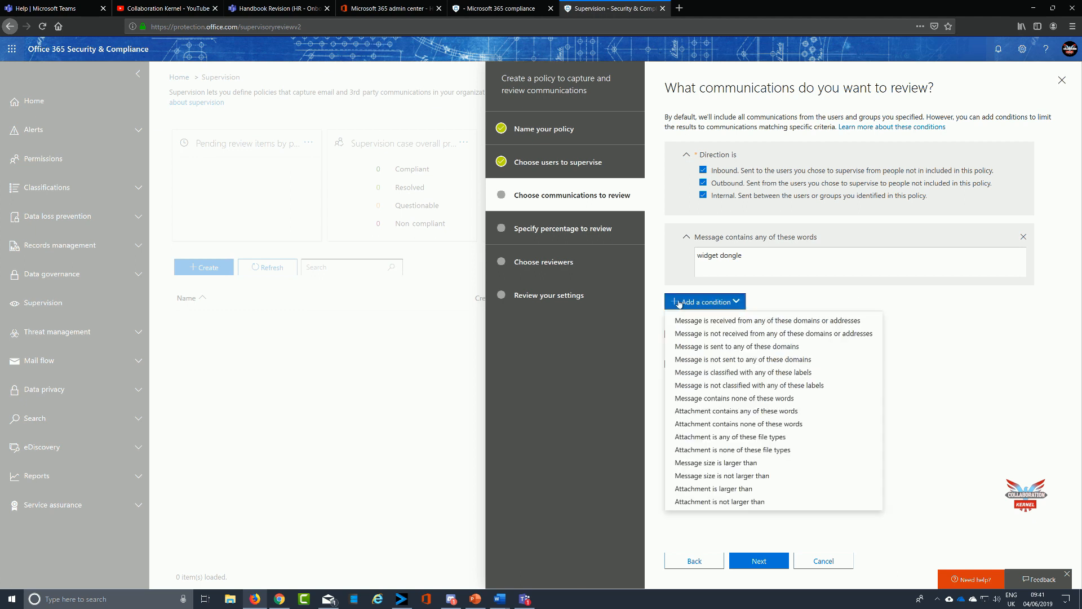
click(927, 316)
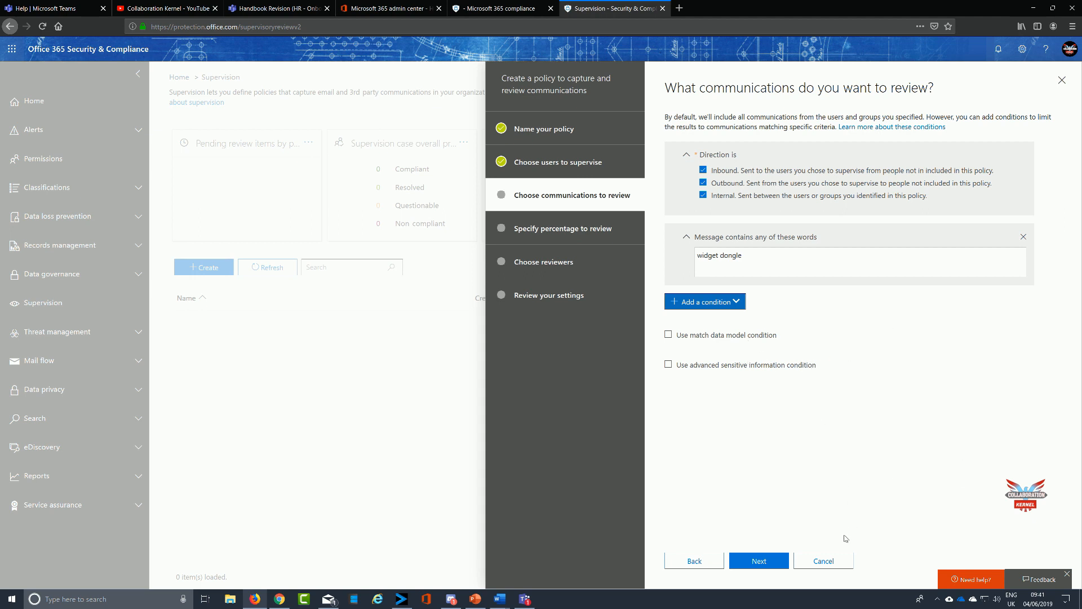
click(772, 561)
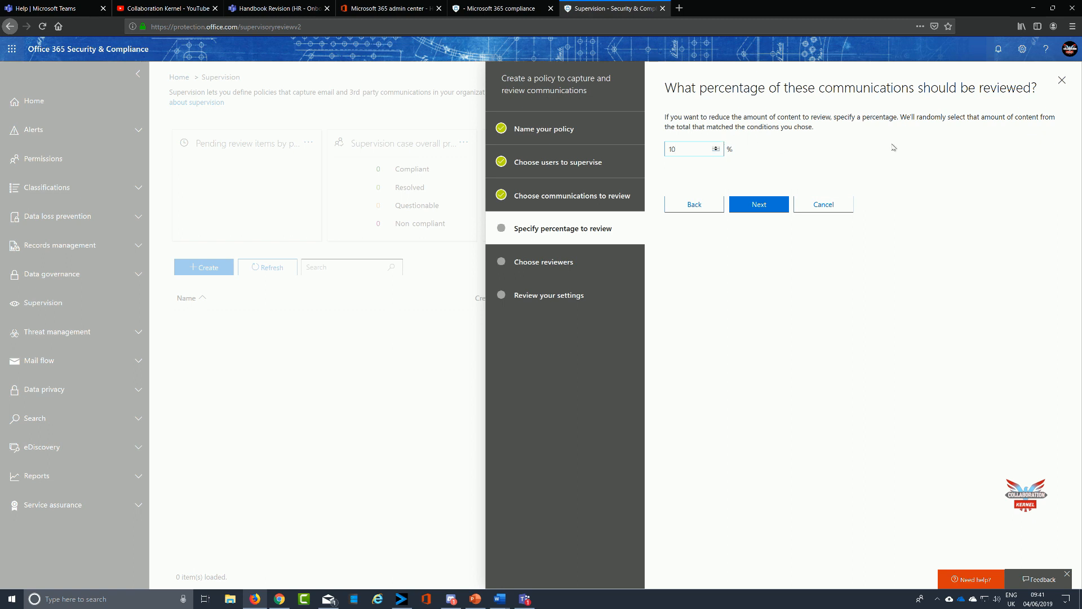
Try to set the review percentage to 100% and continue to the reviewers page.
text(0)
click(754, 205)
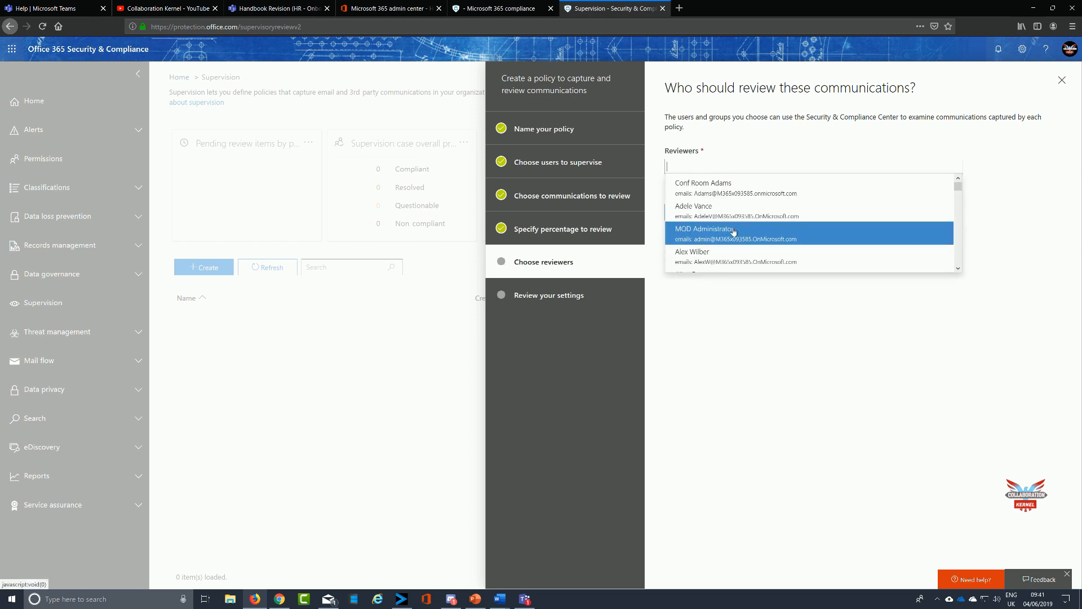
Choose MOD Administrator as the policy reviewer and continue to the settings summary.
scroll(733, 232, down, 5)
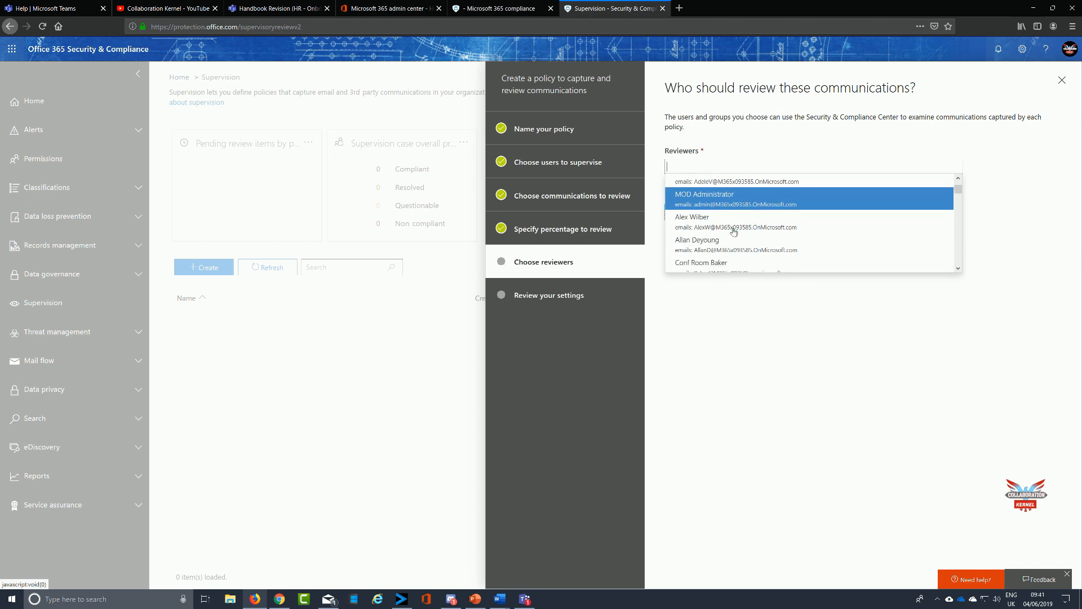
scroll(733, 232, down, 2)
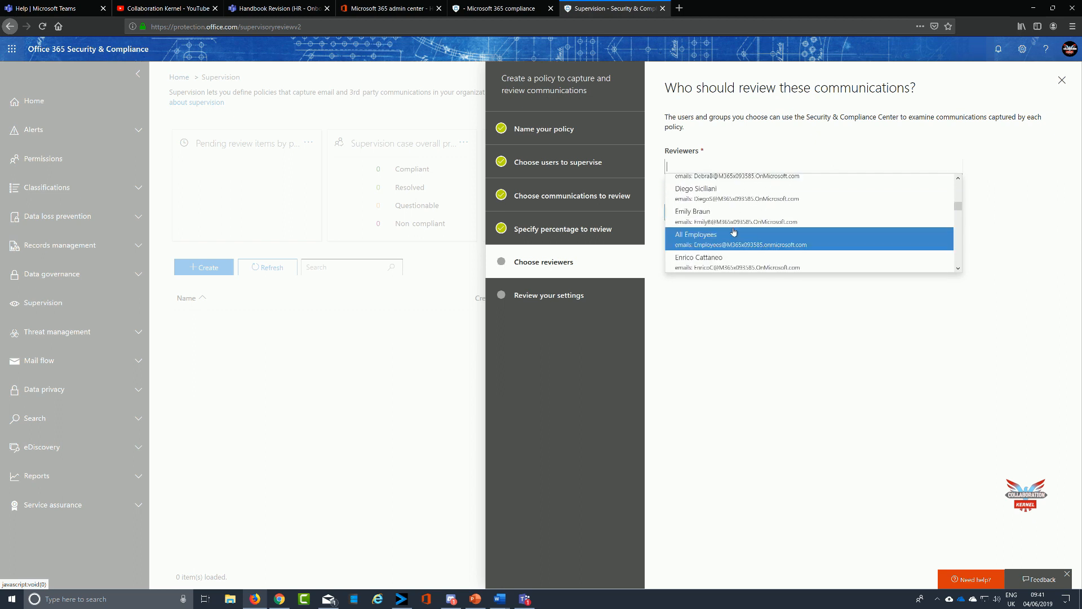
scroll(733, 231, down, 5)
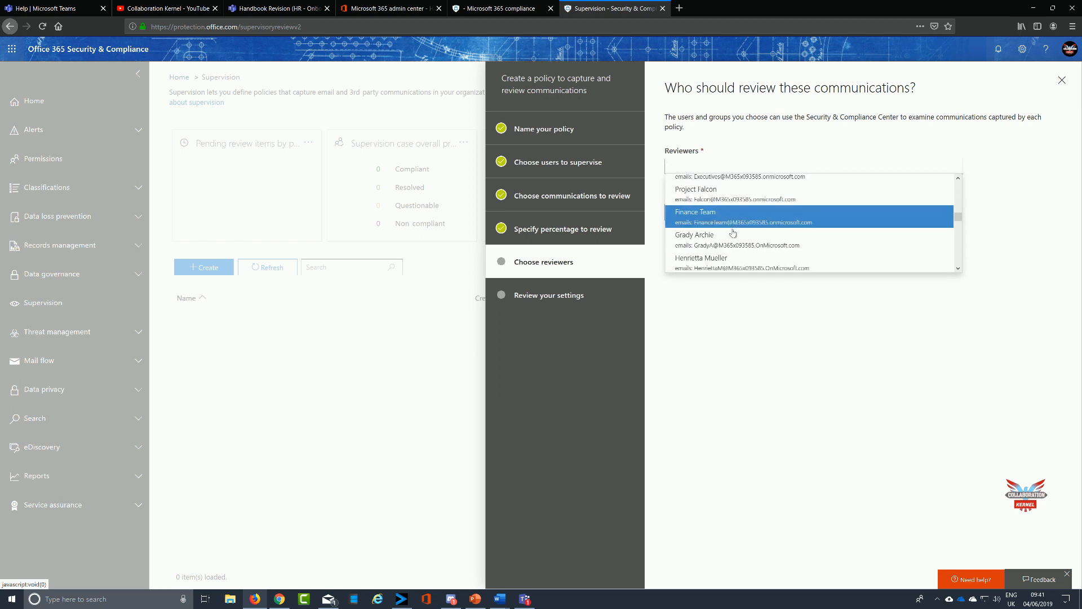
scroll(733, 231, up, 3)
click(733, 233)
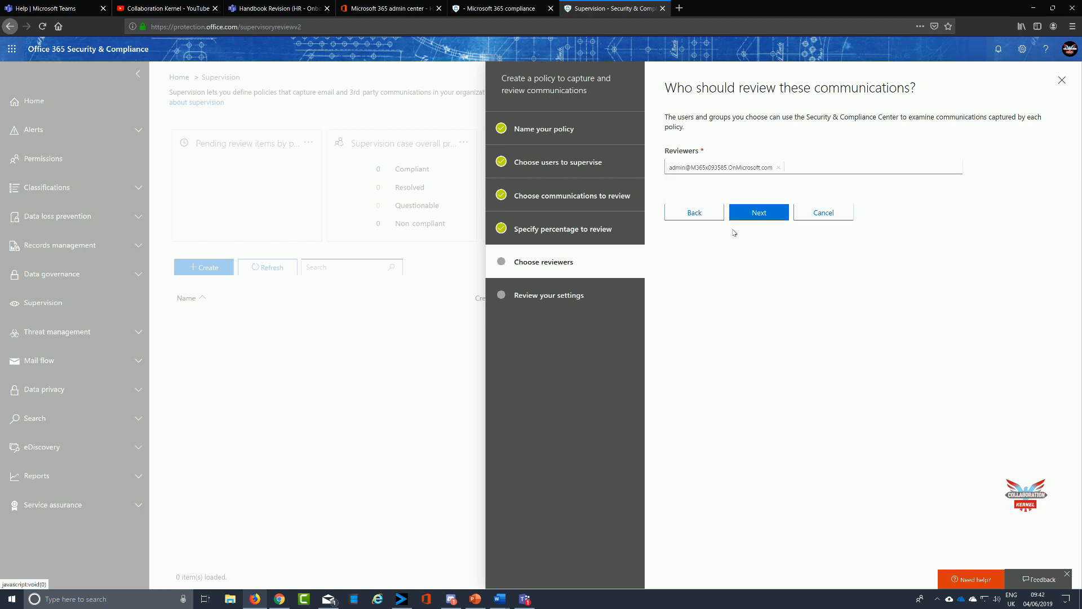
click(759, 215)
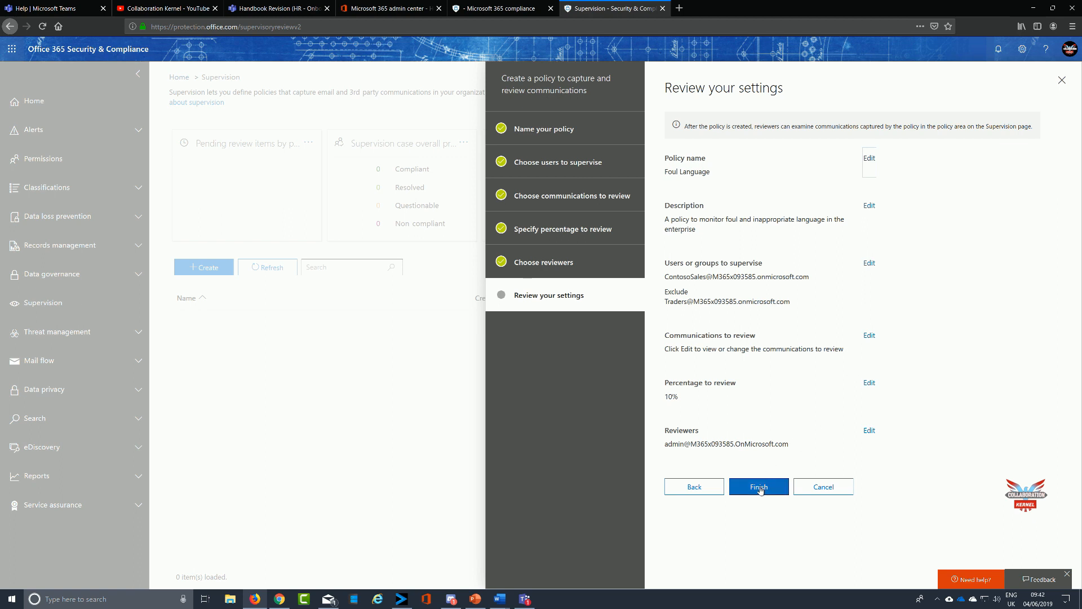
Go back to the policy name page and step forward again to the communications page.
click(569, 132)
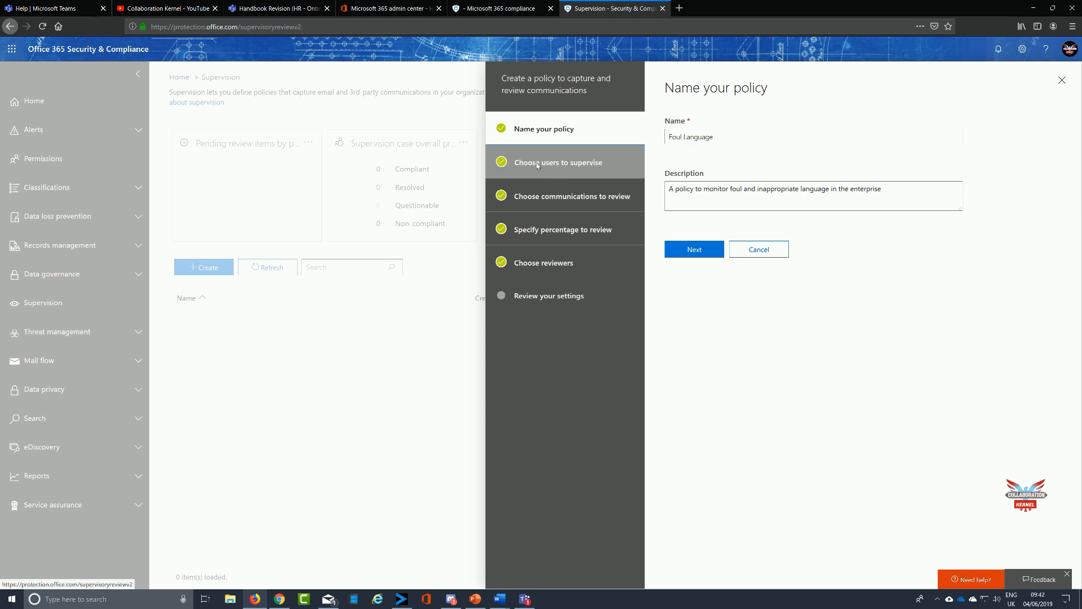
click(702, 245)
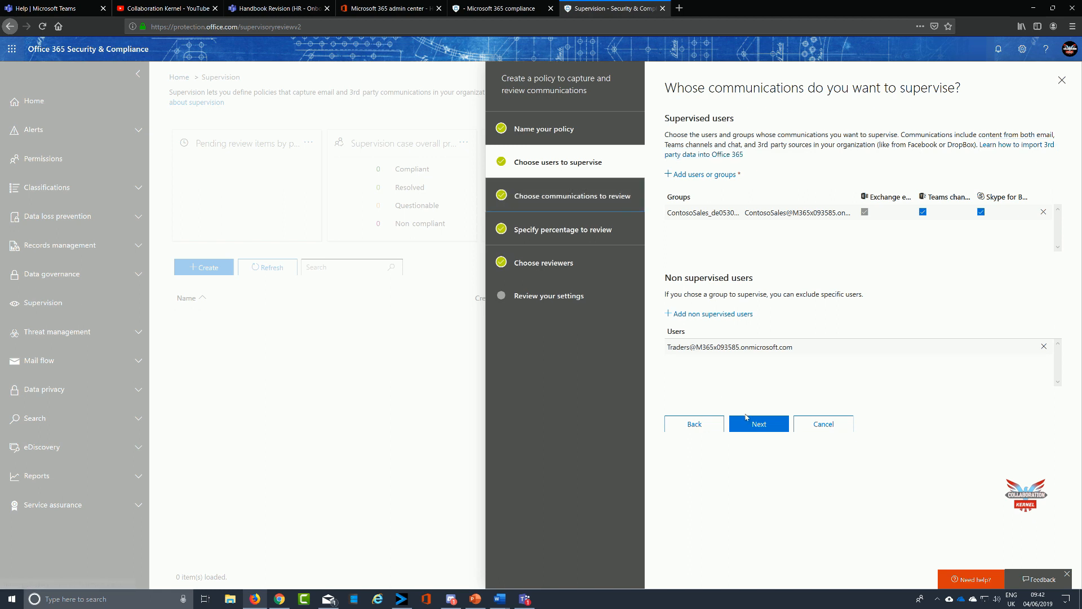
click(758, 426)
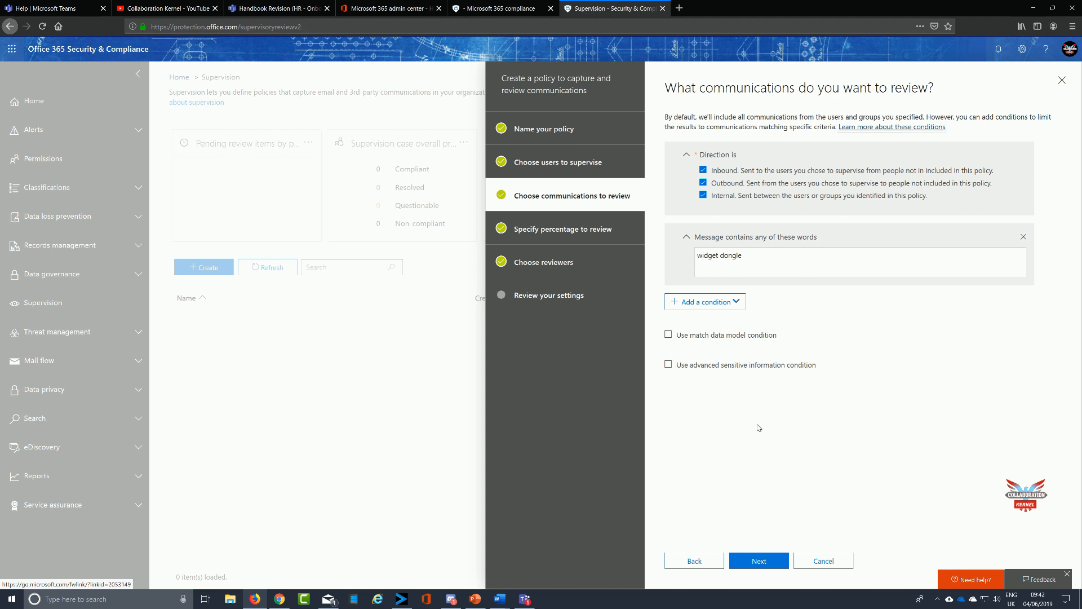
Enable the match data model condition with Offensive Language and the advanced sensitive information condition, then continue.
click(669, 335)
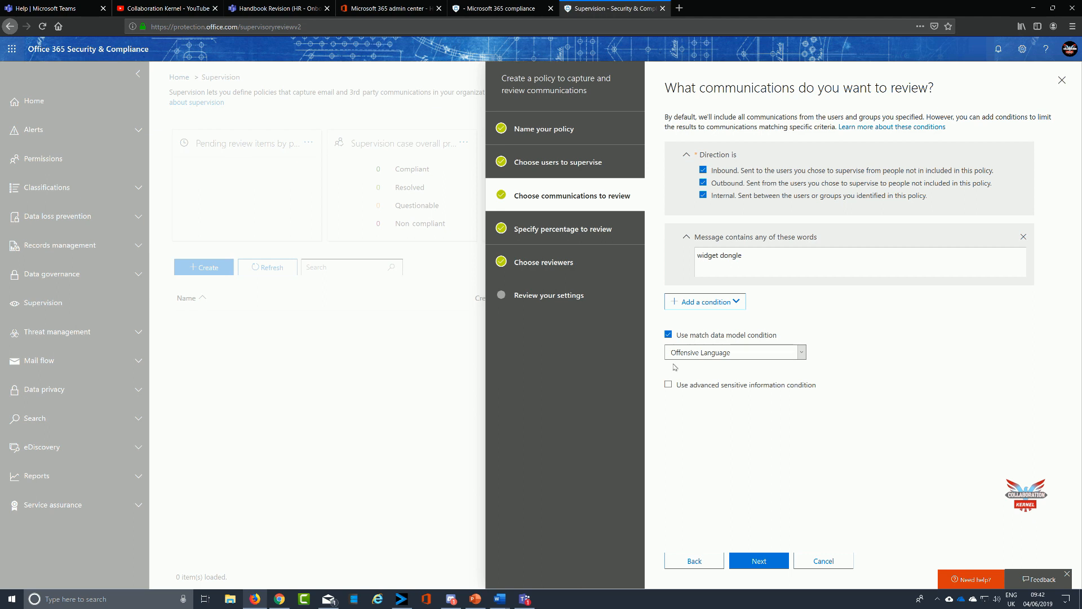
click(802, 354)
click(803, 353)
click(668, 385)
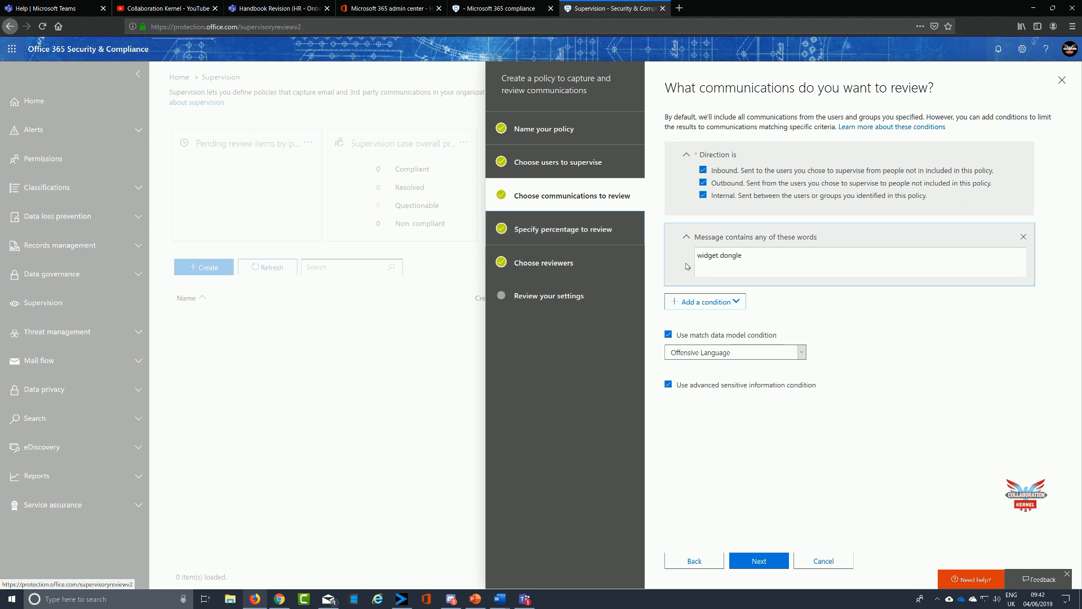
click(758, 561)
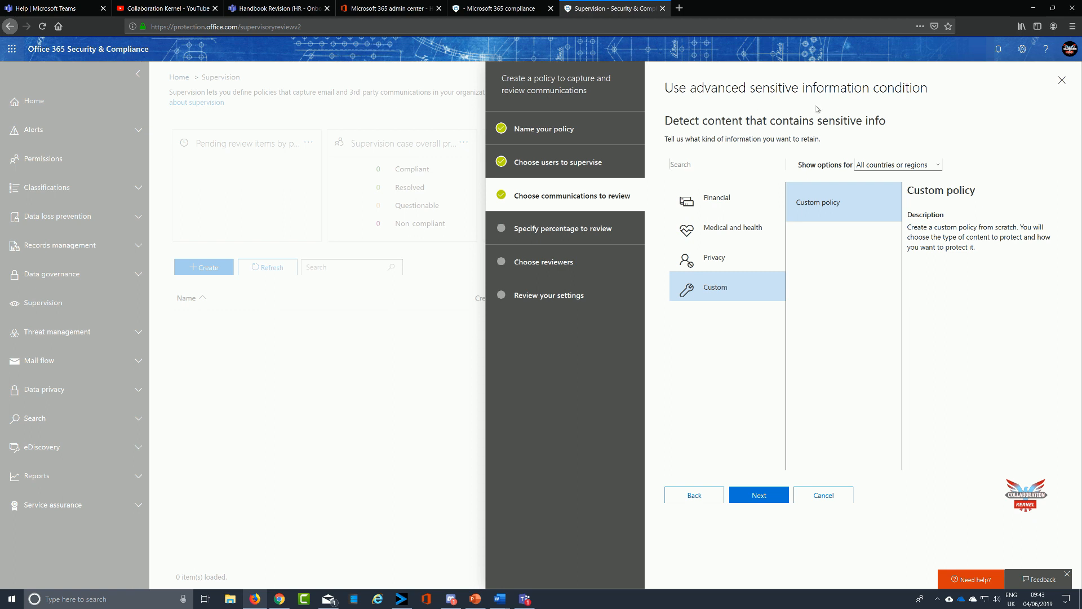
Examine the Financial and Privacy sensitive information templates.
click(723, 203)
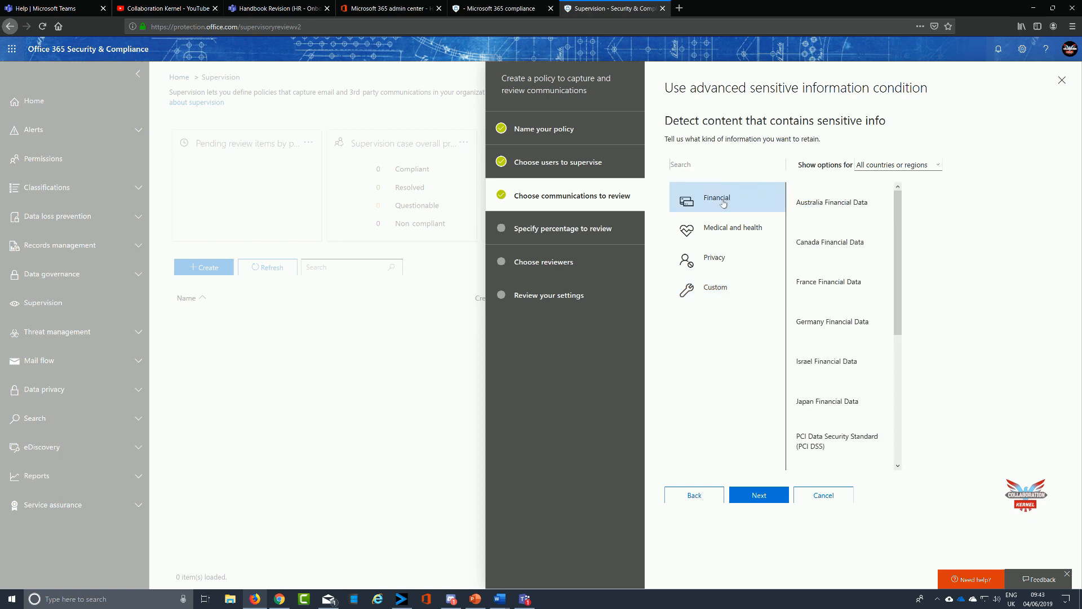
drag(896, 262, 896, 388)
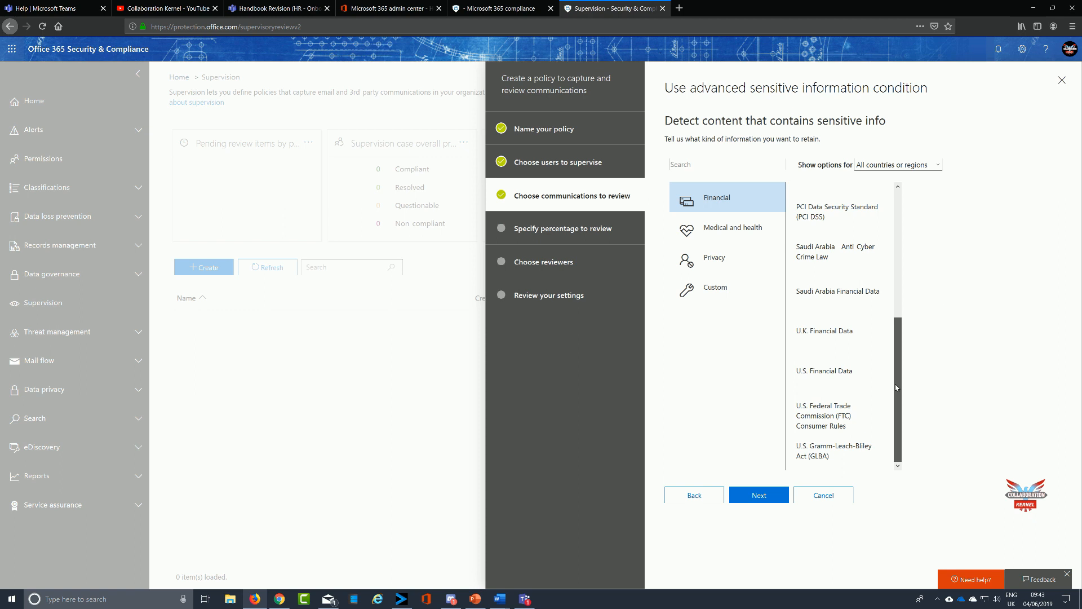
click(818, 331)
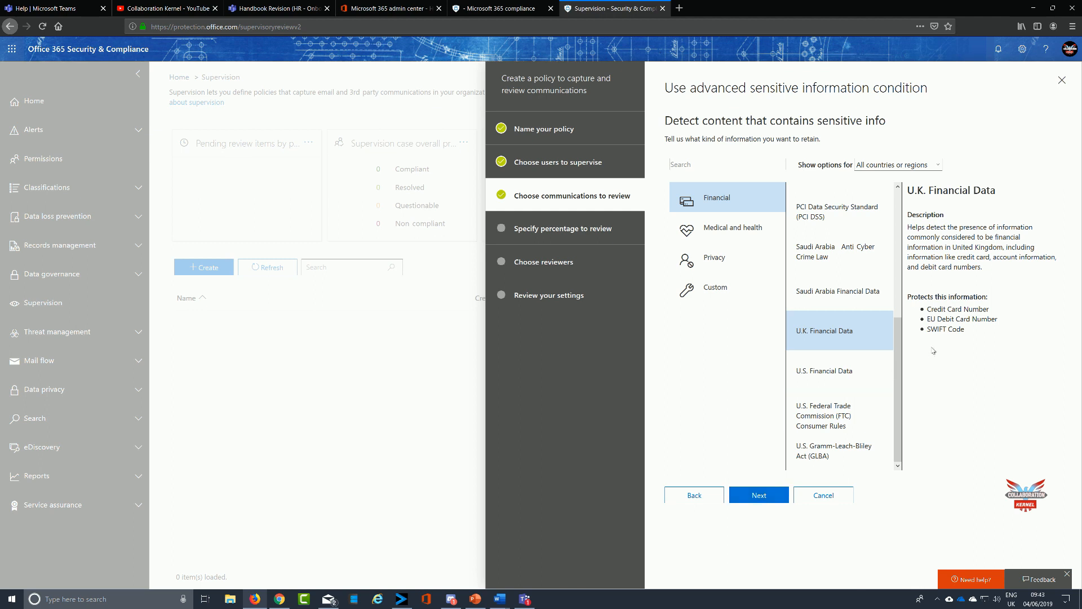
click(827, 372)
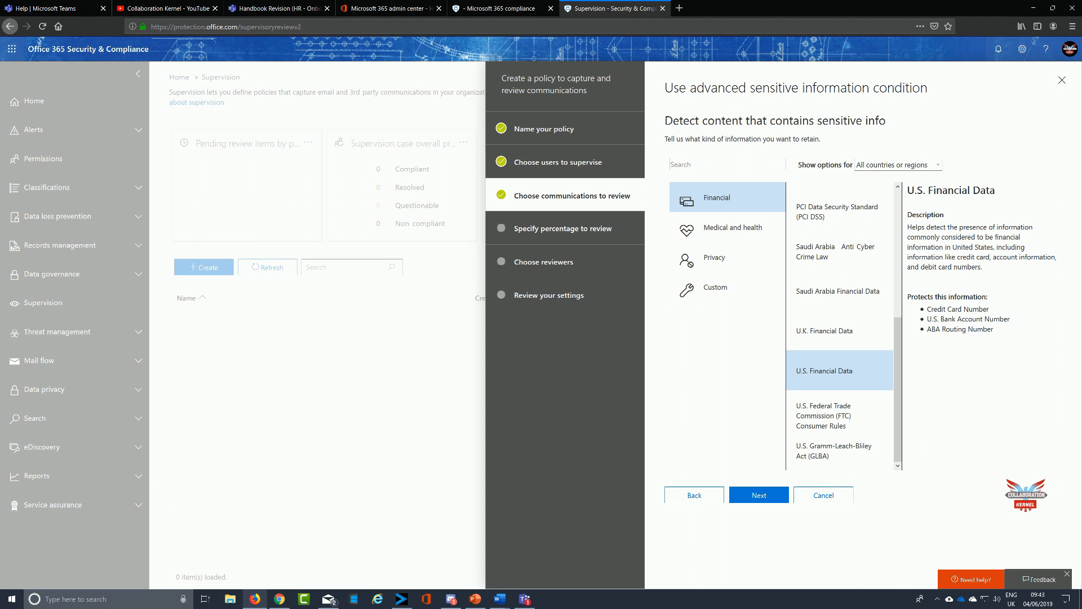
click(725, 265)
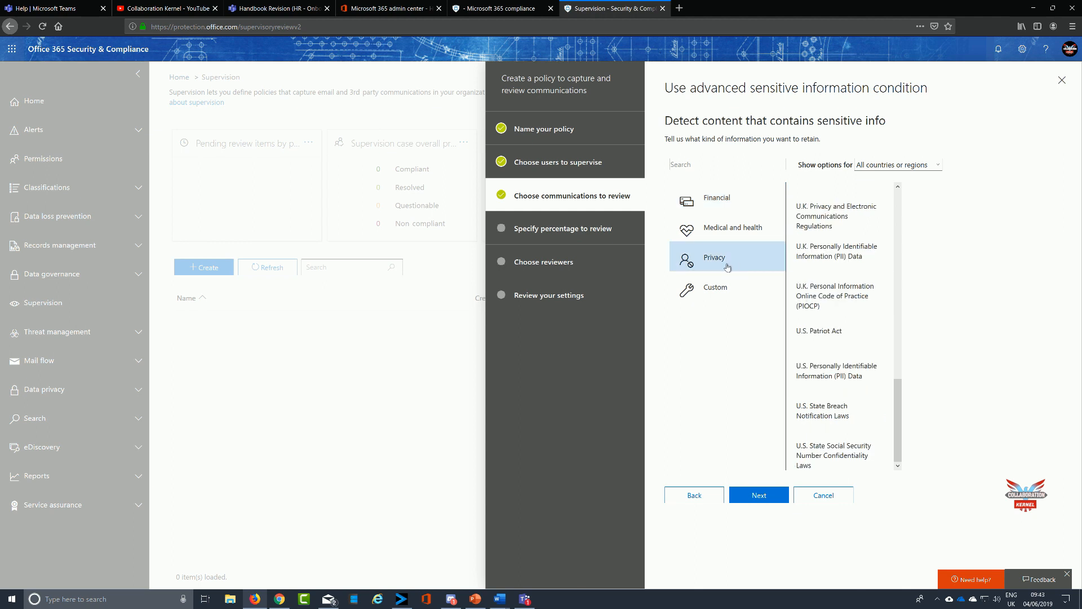
click(861, 215)
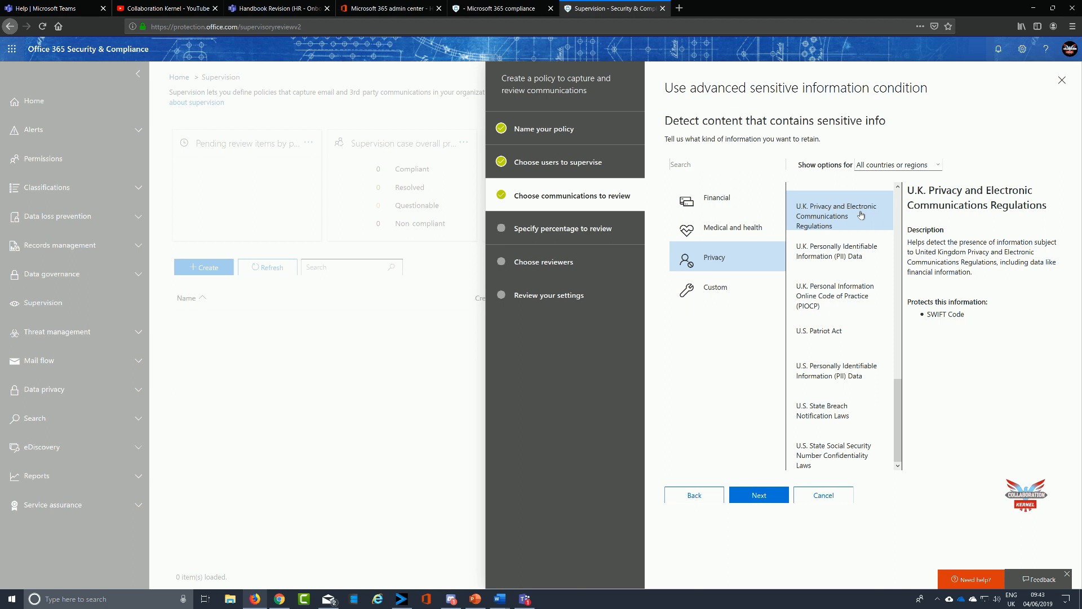
click(846, 255)
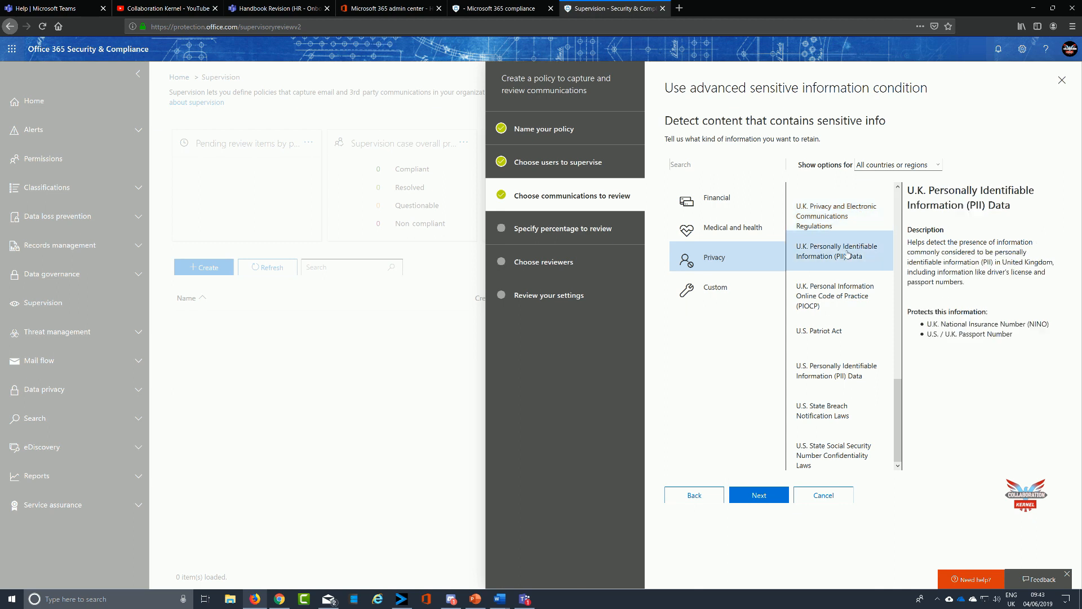
click(837, 317)
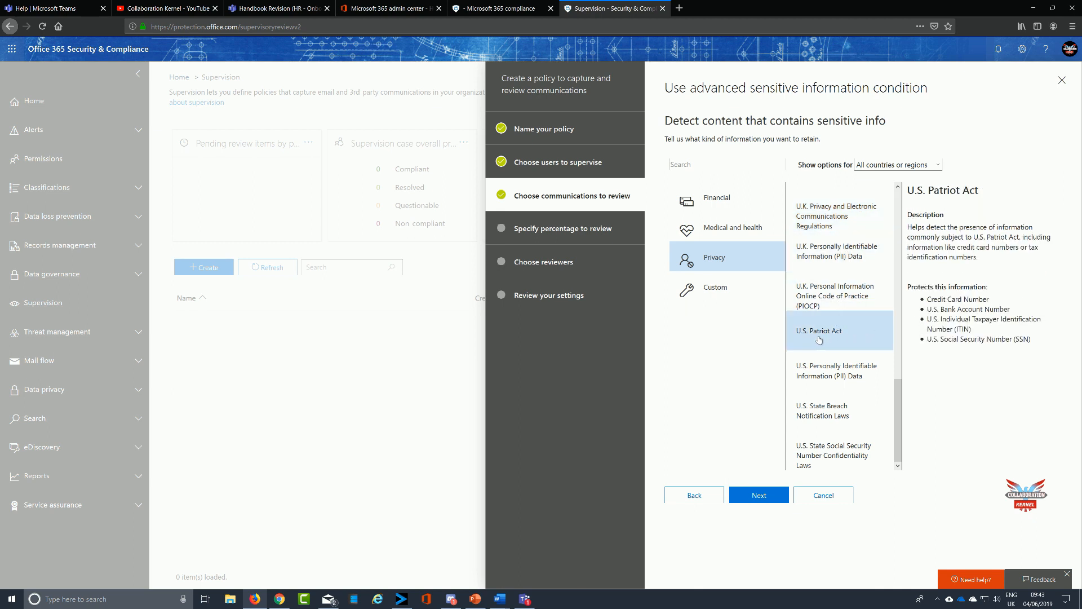
click(832, 410)
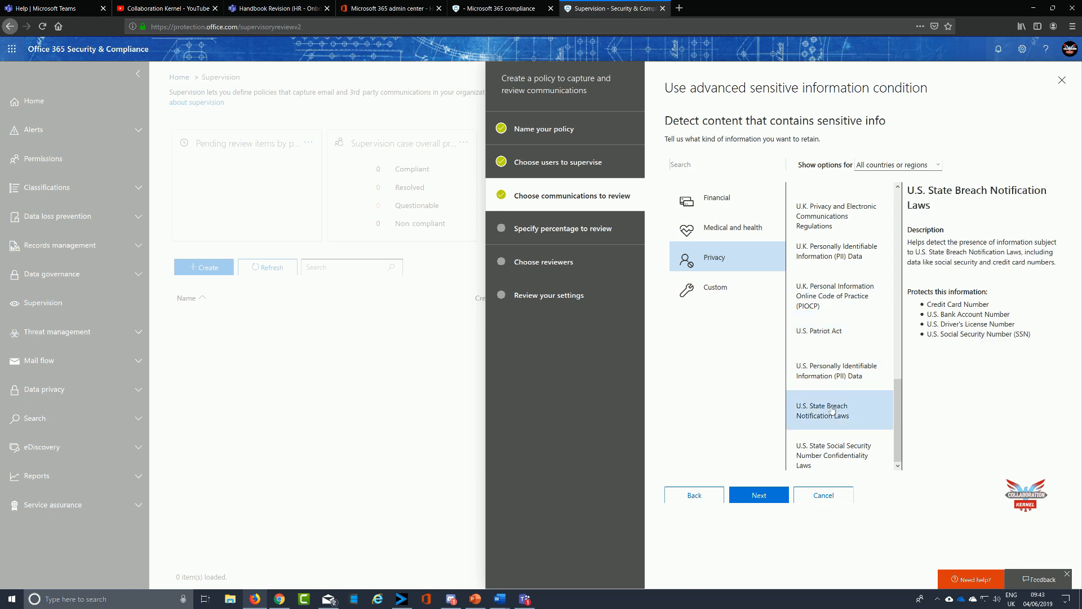
Pick the U.K. Personal Information Online Code of Practice (PIOCP) template and continue to the percentage page.
click(832, 307)
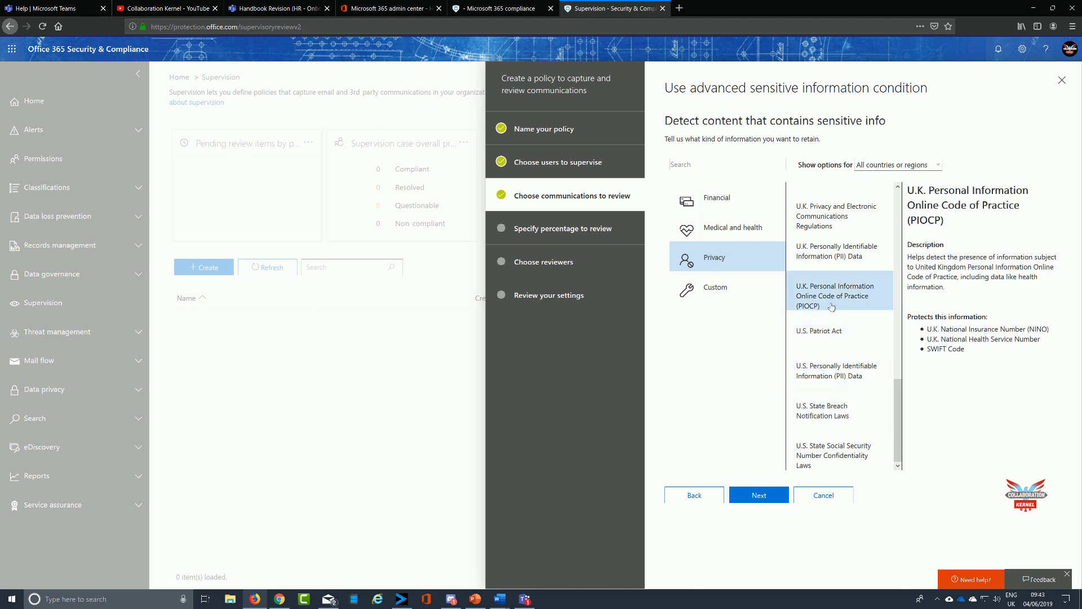
click(760, 496)
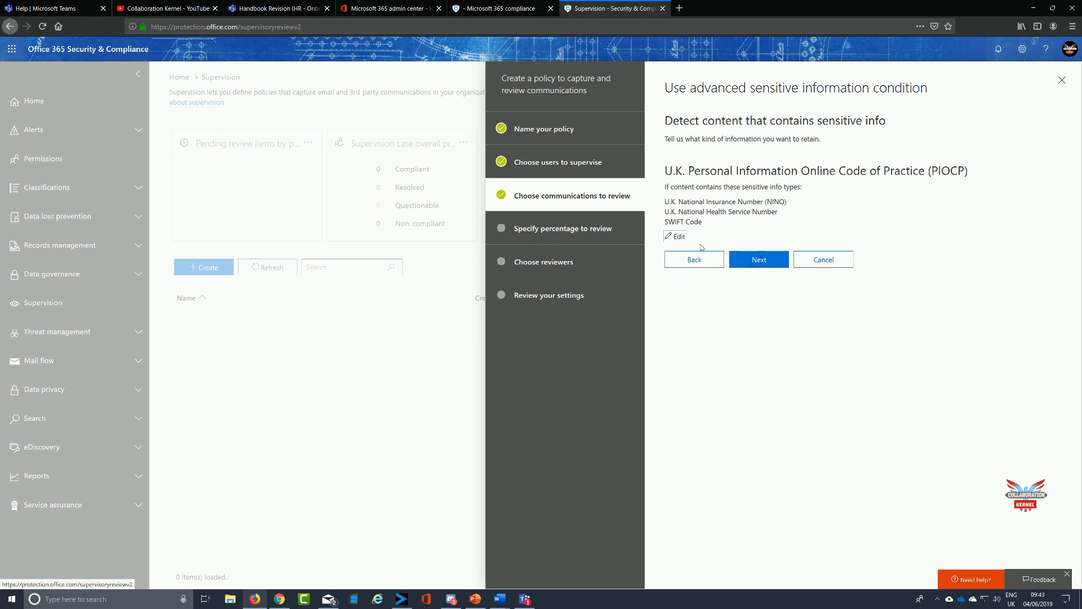
click(766, 262)
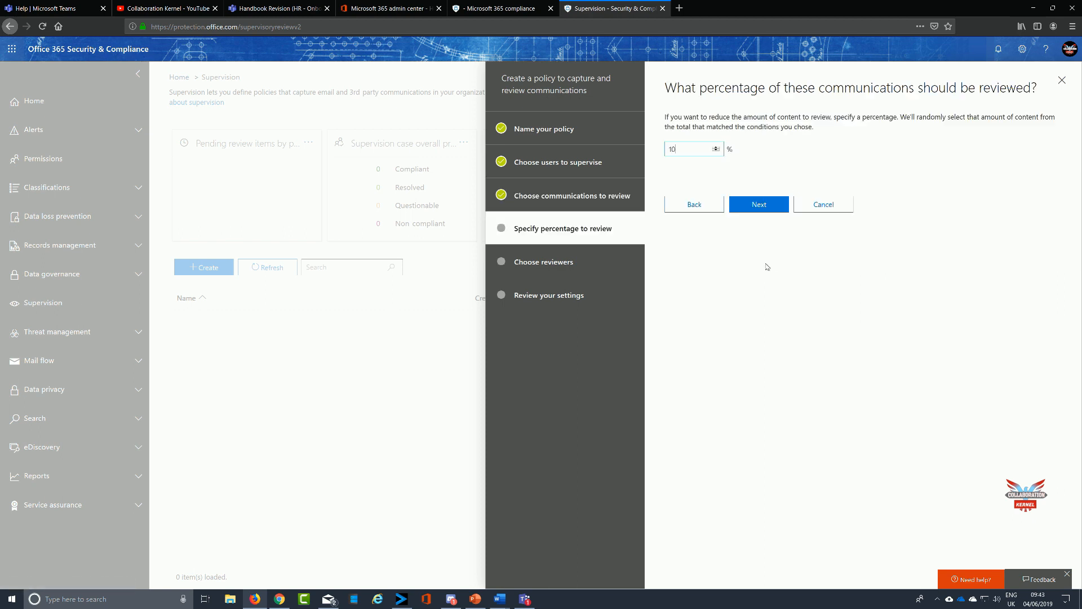
Set the review percentage to 100% and continue through reviewers to the settings summary.
text(0)
click(755, 204)
click(764, 212)
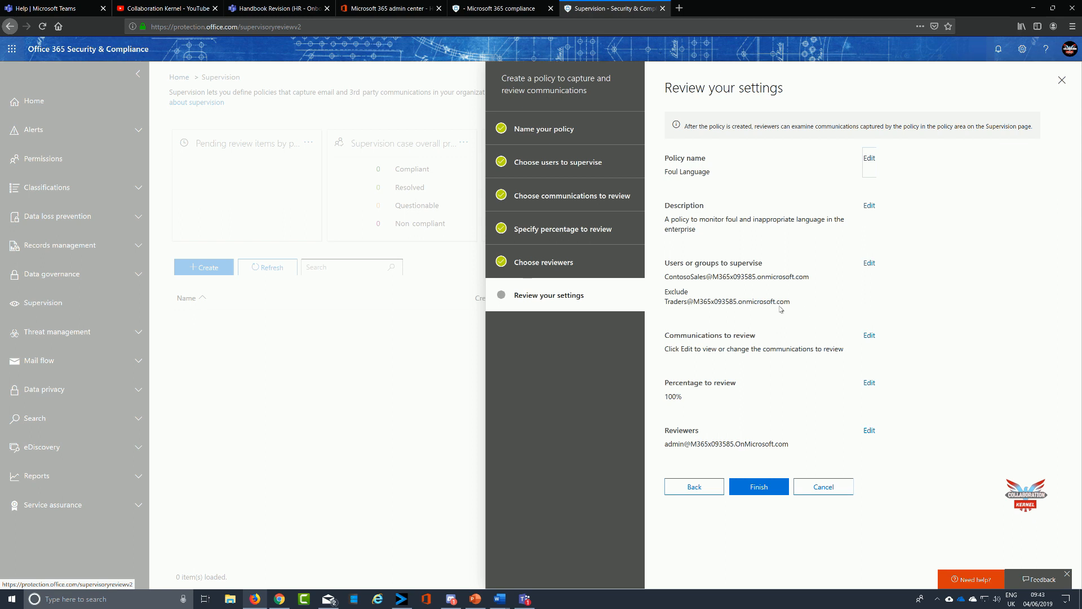
Finish creating the Foul Language policy and close its details pane.
click(766, 488)
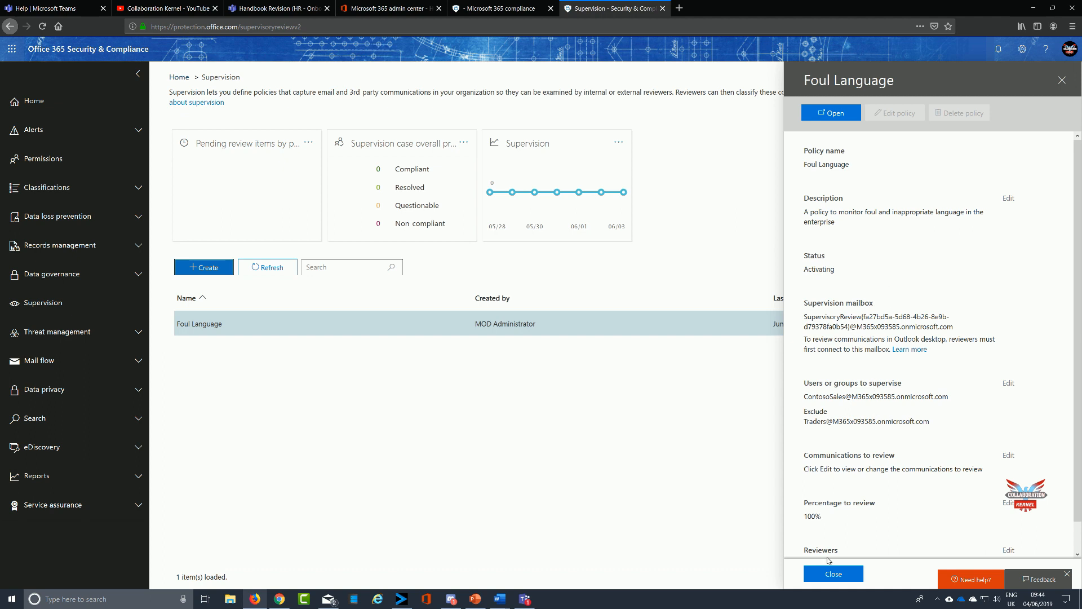
click(824, 578)
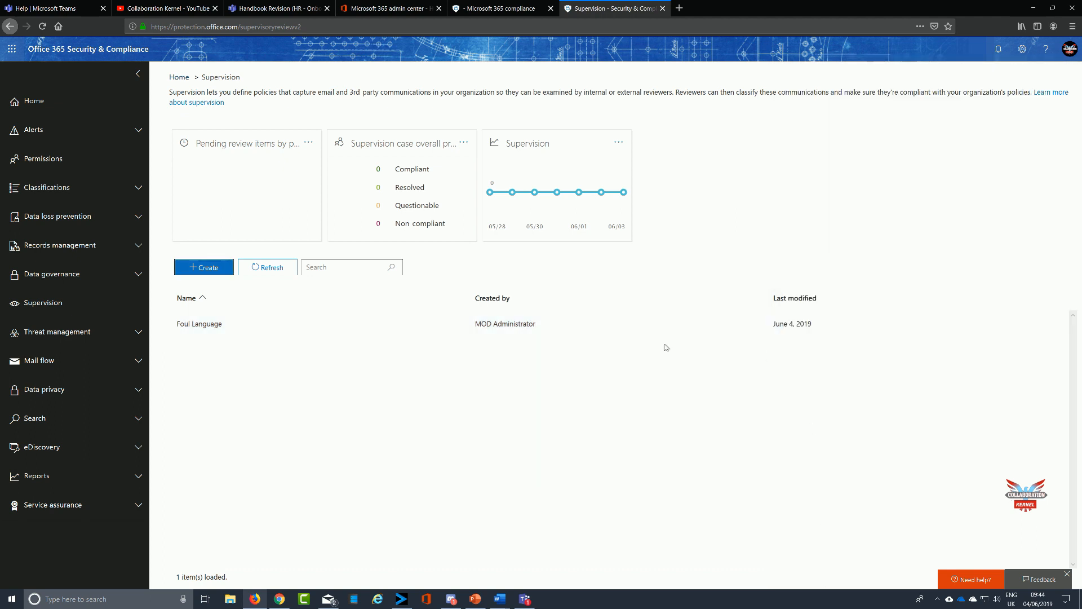
Refresh the policy list and inspect the Foul Language policy's details.
click(269, 267)
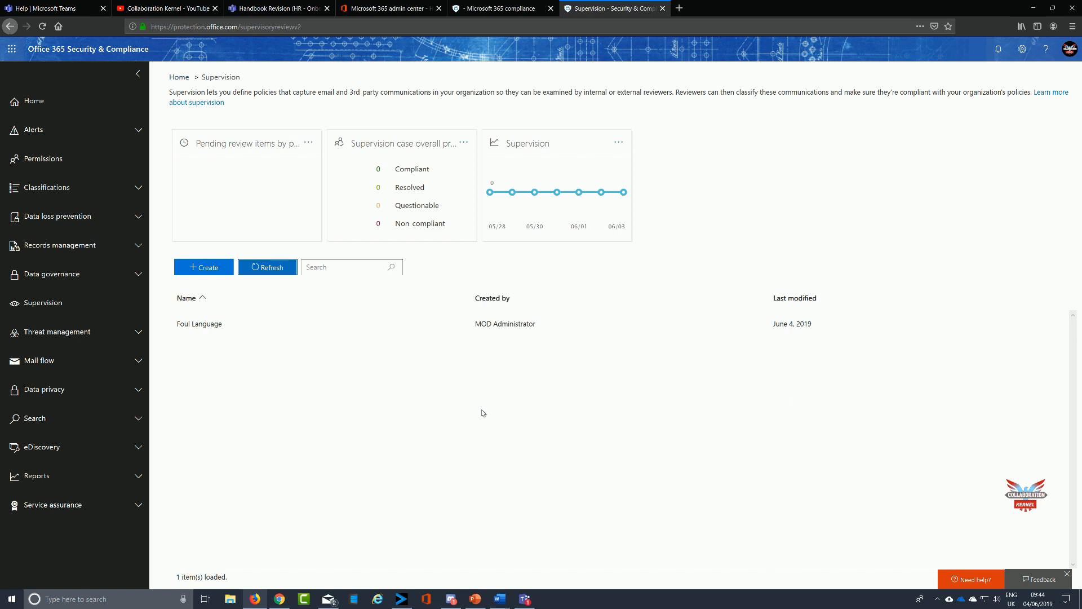
double_click(207, 323)
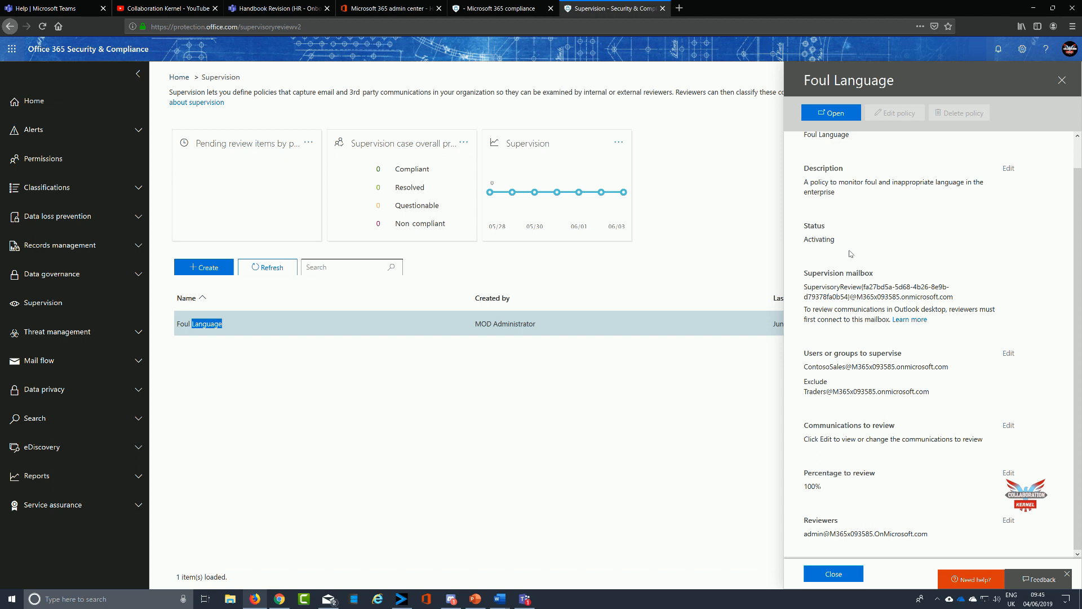
click(1007, 170)
double_click(1009, 169)
click(1009, 169)
click(832, 577)
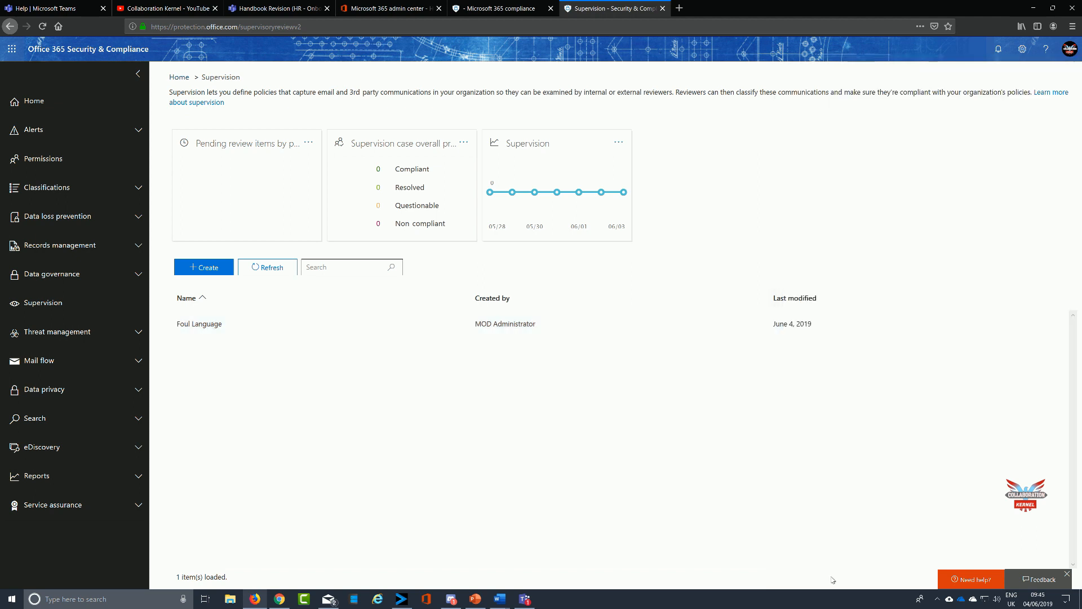